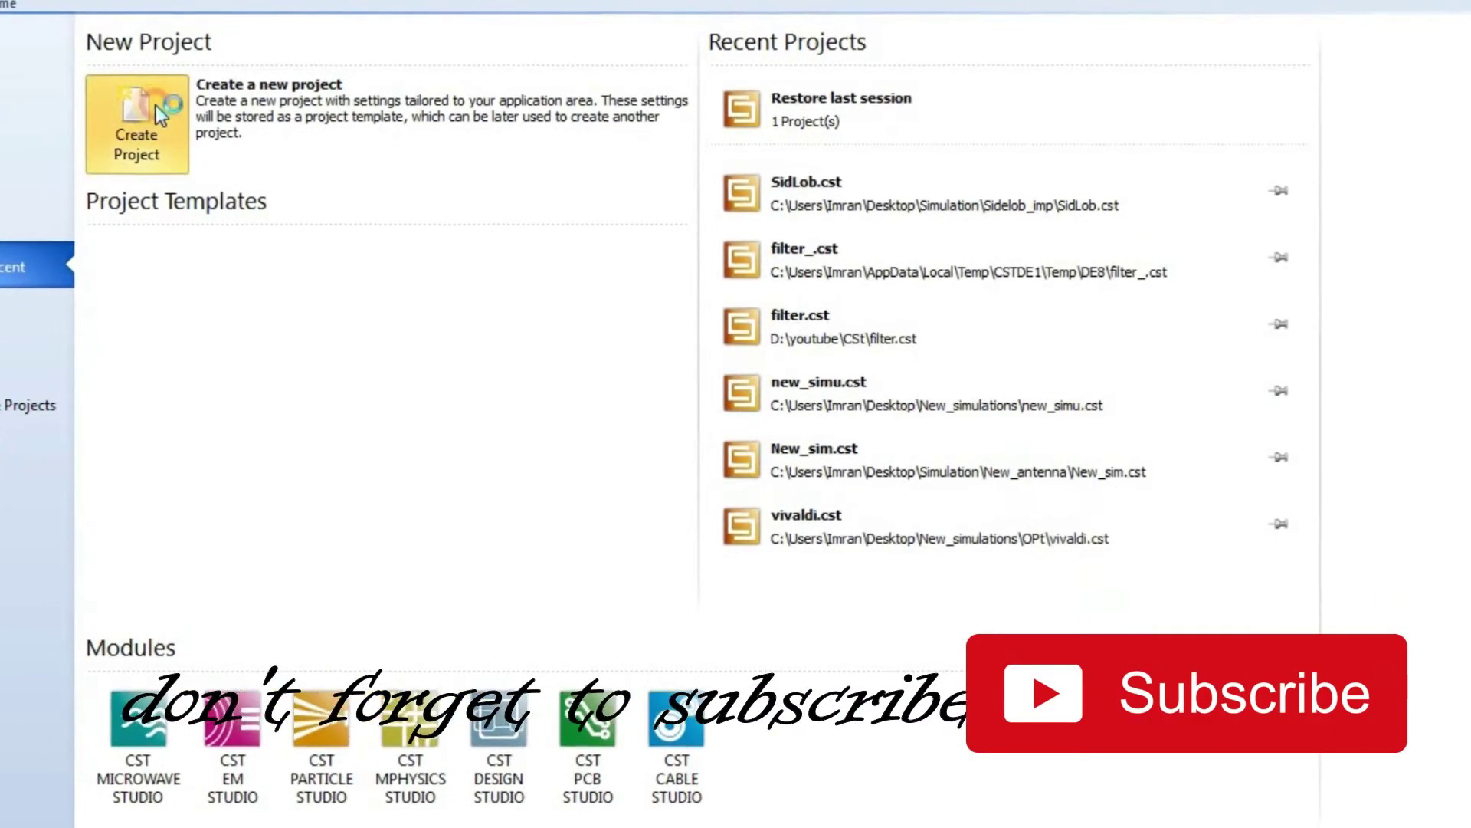
Start a new project template in the MW & RF & Optical area with the Biomedical, Exposure, SAR application.
{"action": "left_click", "coordinate": [159, 113]}
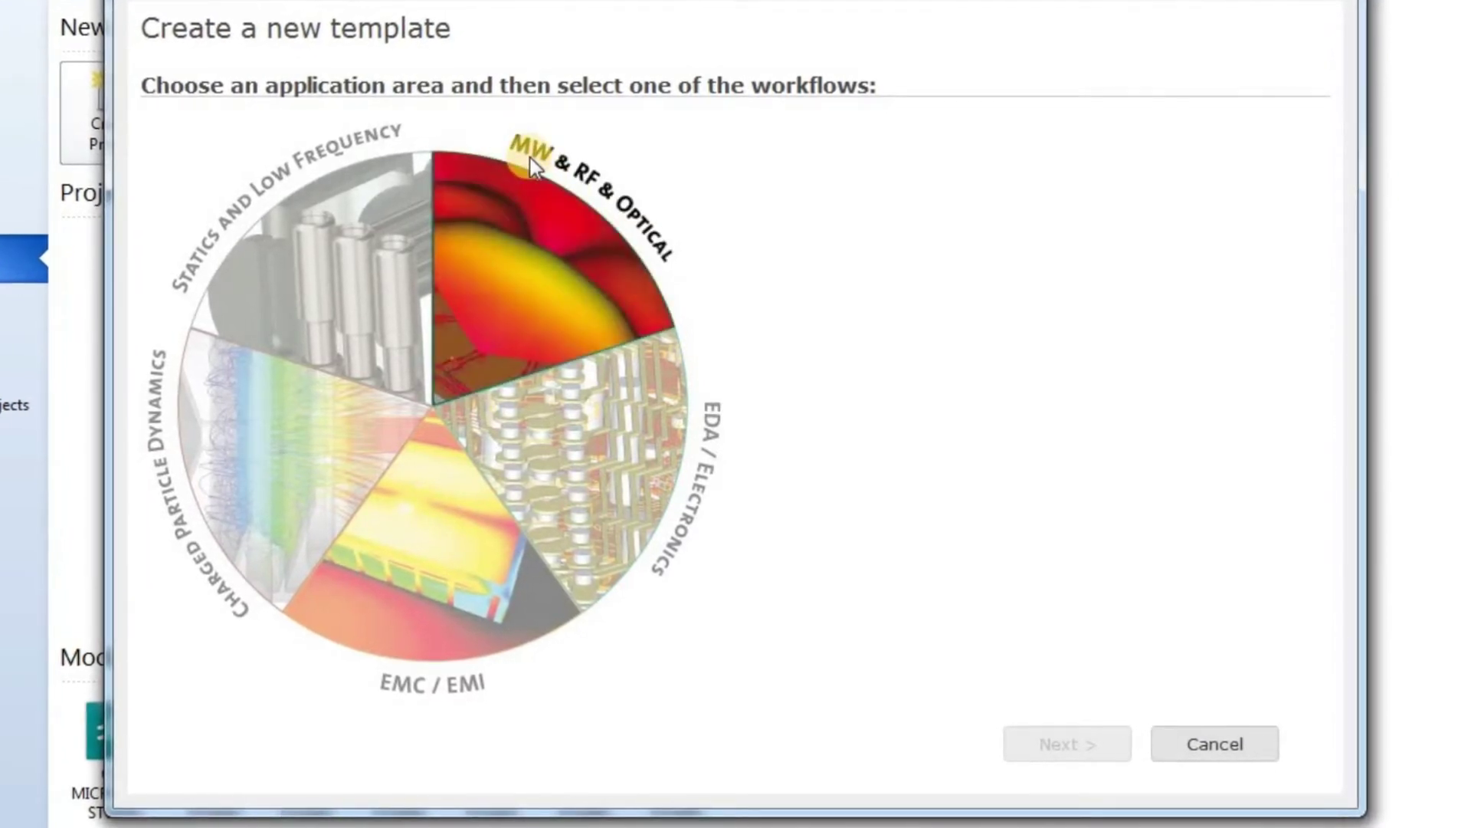
{"action": "left_click", "coordinate": [563, 173]}
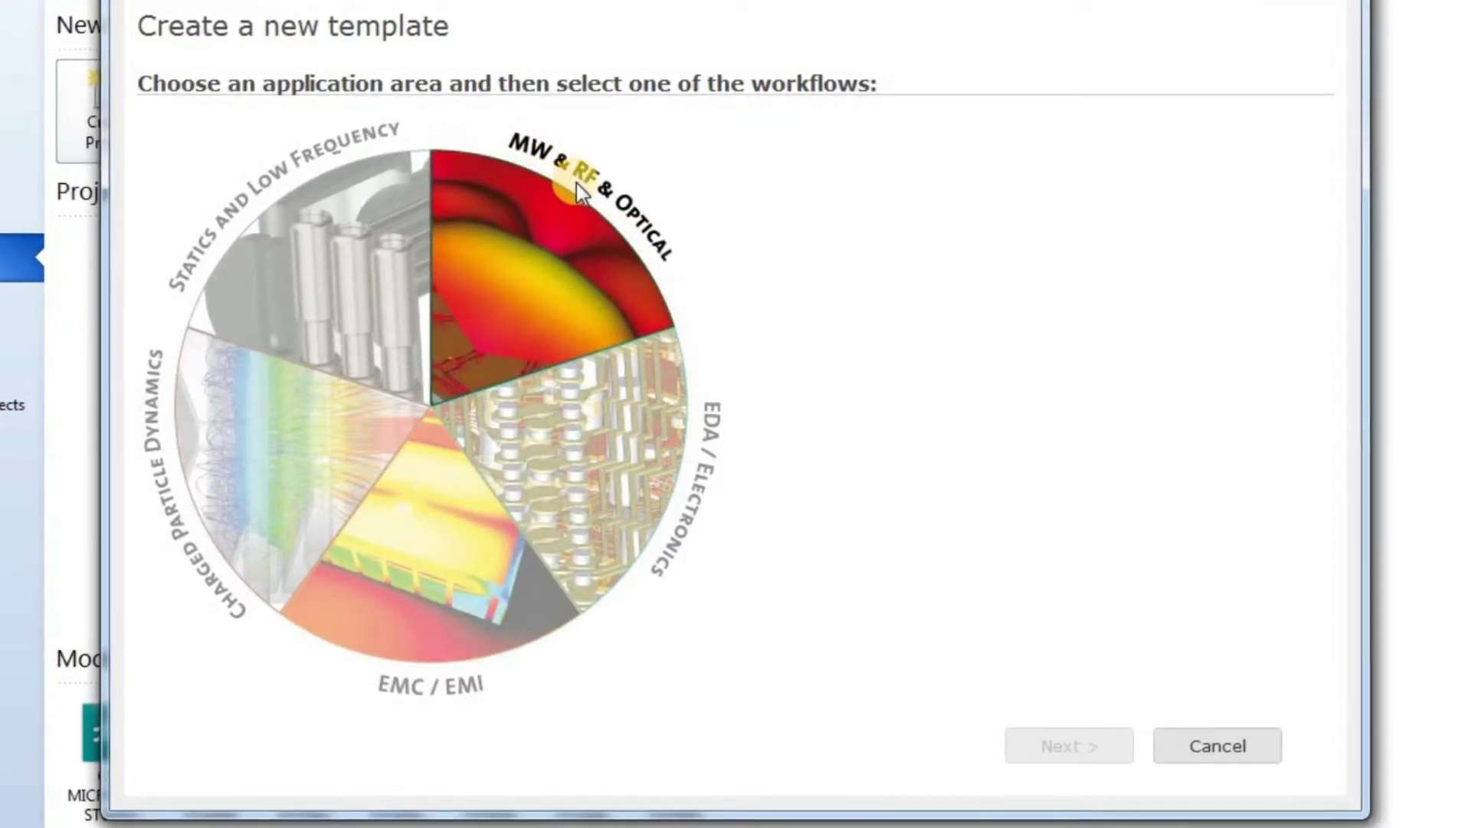
{"action": "left_click", "coordinate": [540, 294]}
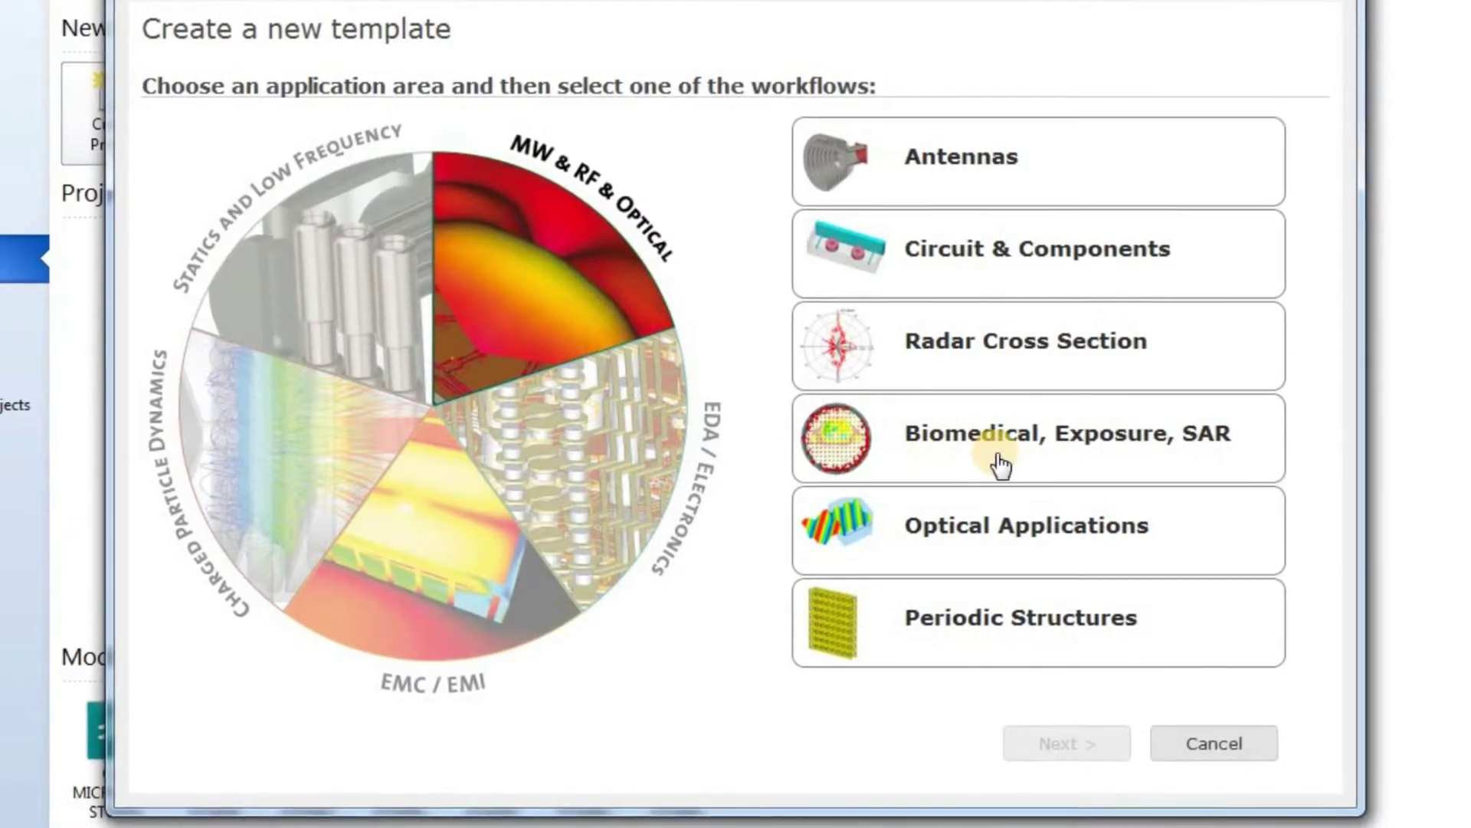
{"action": "left_click", "coordinate": [1134, 464]}
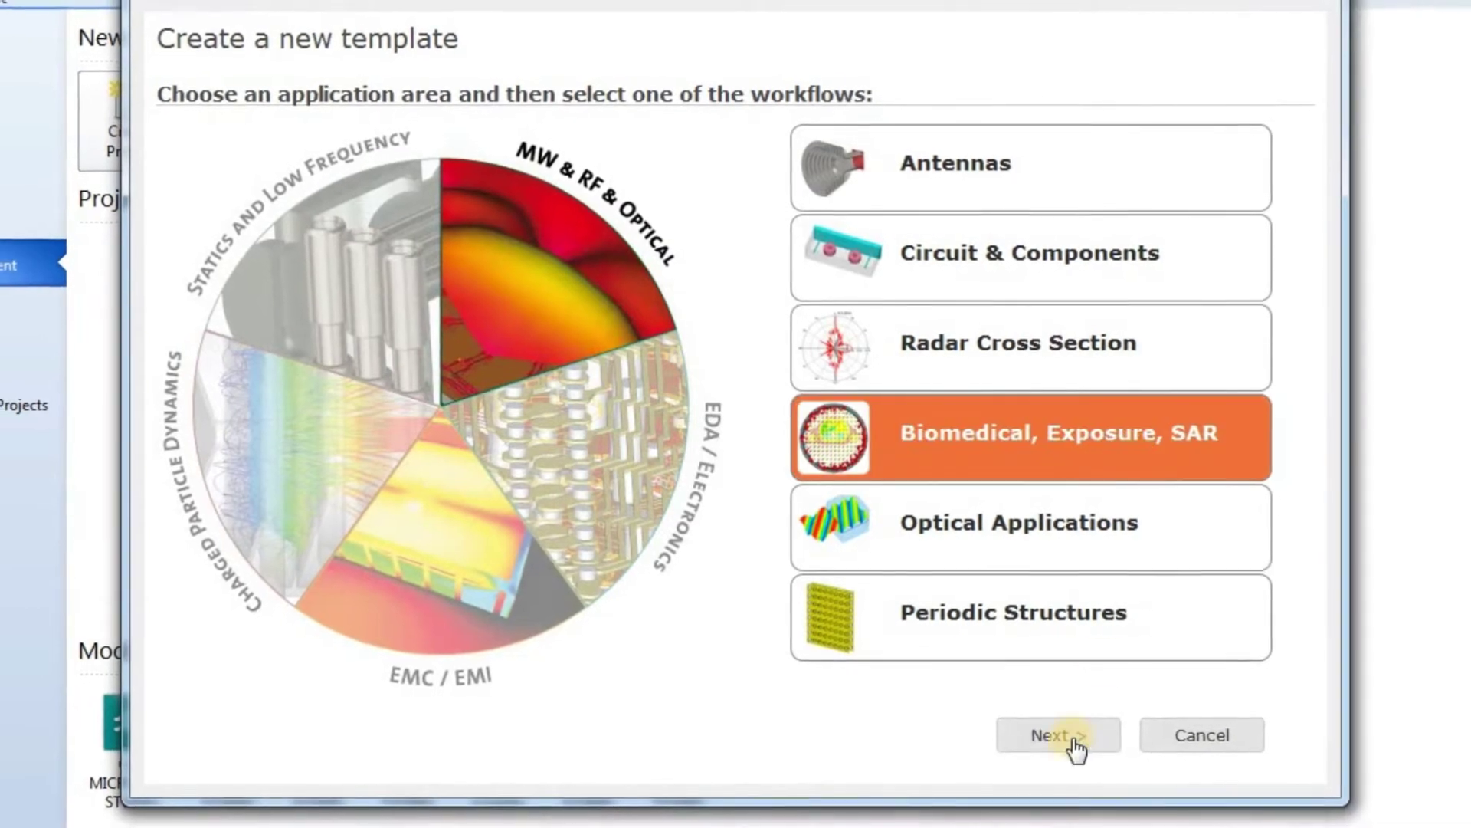
{"action": "left_click", "coordinate": [1073, 748]}
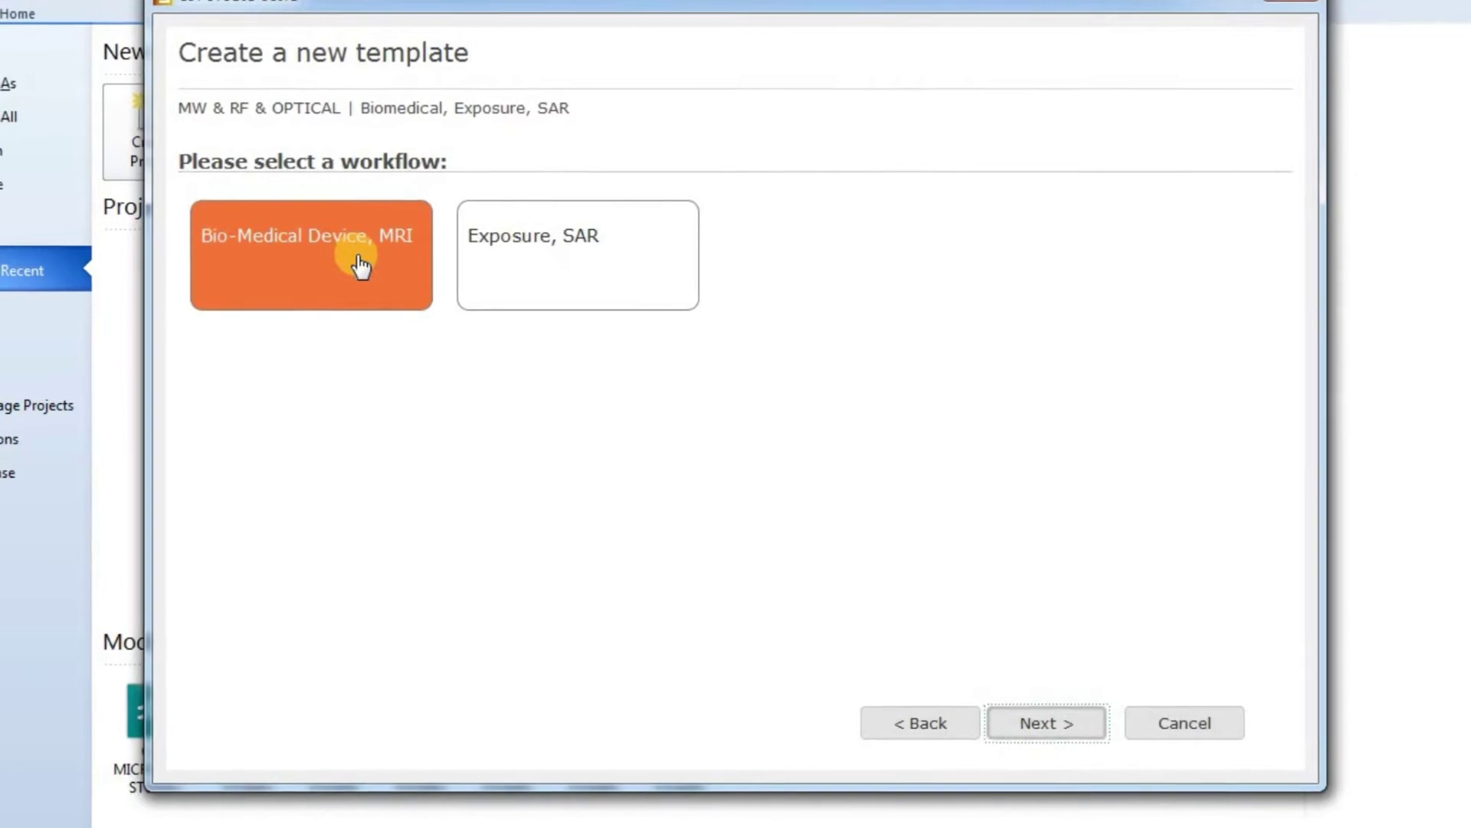
Choose the Bio-Medical Device, MRI workflow with the Time Domain solver, keeping units mm, GHz, ns and Kelvin.
{"action": "left_click", "coordinate": [1041, 732]}
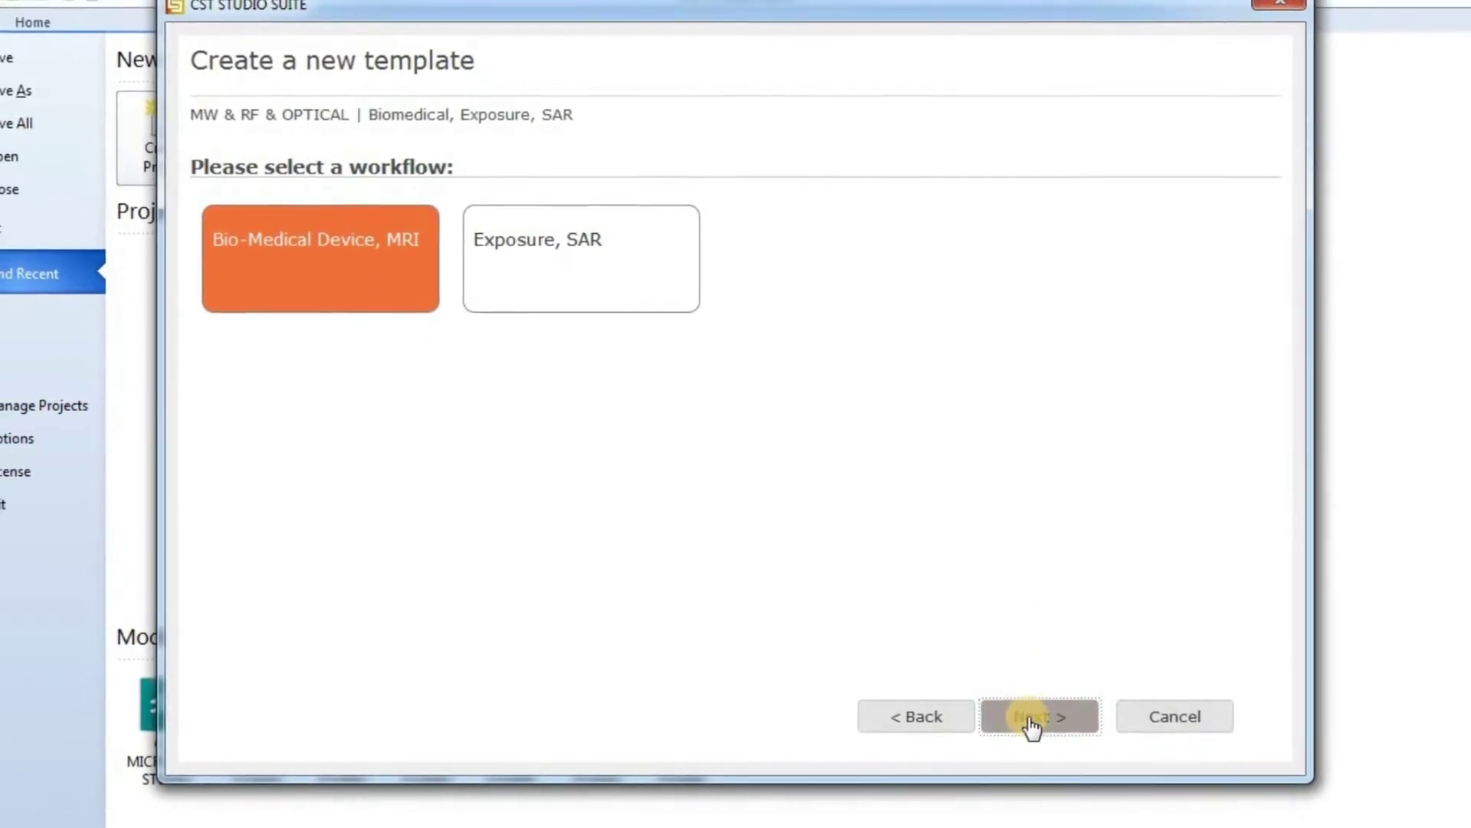
{"action": "left_click", "coordinate": [1031, 725]}
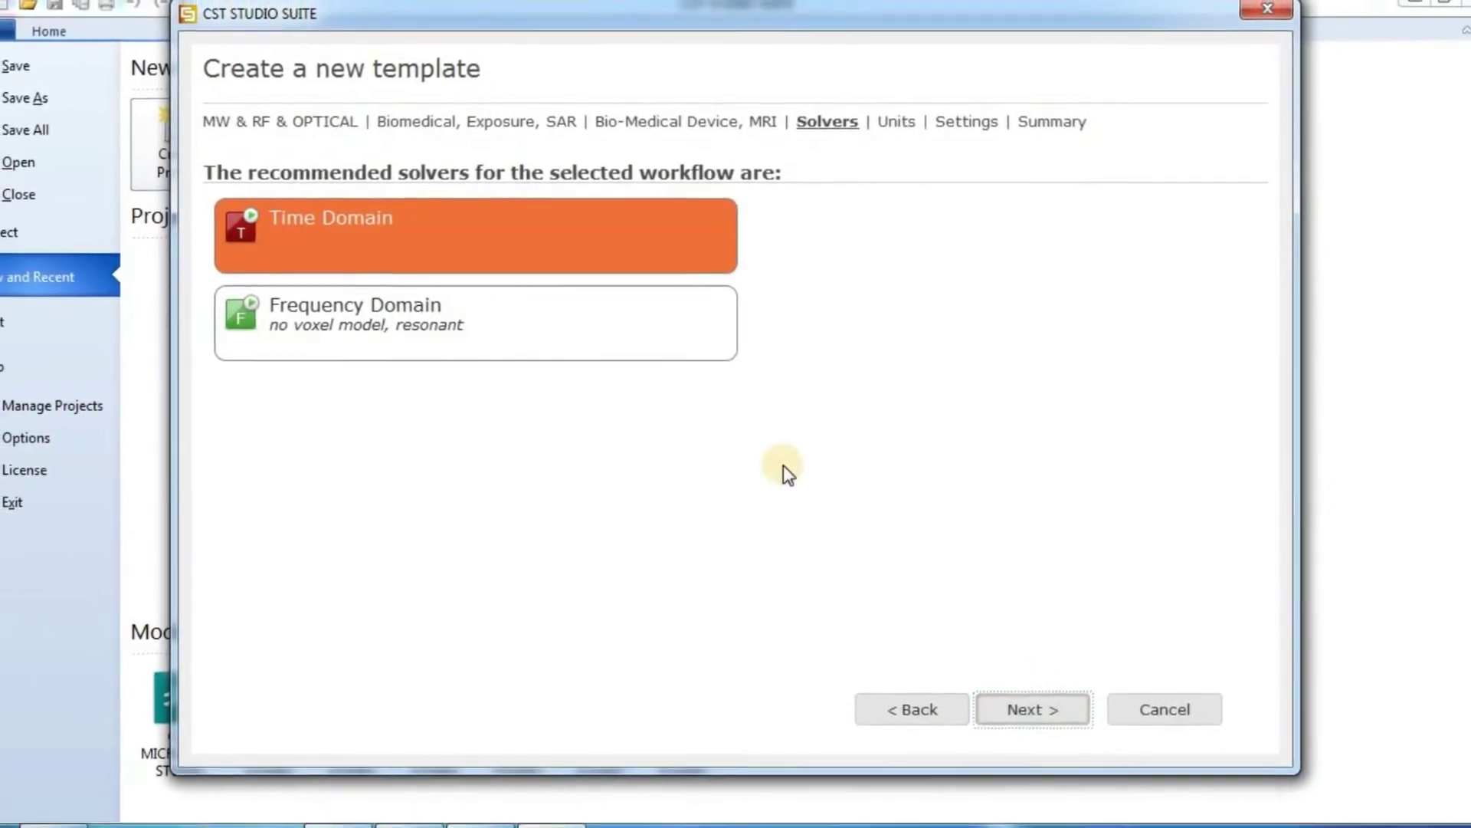
{"action": "left_click", "coordinate": [1040, 719]}
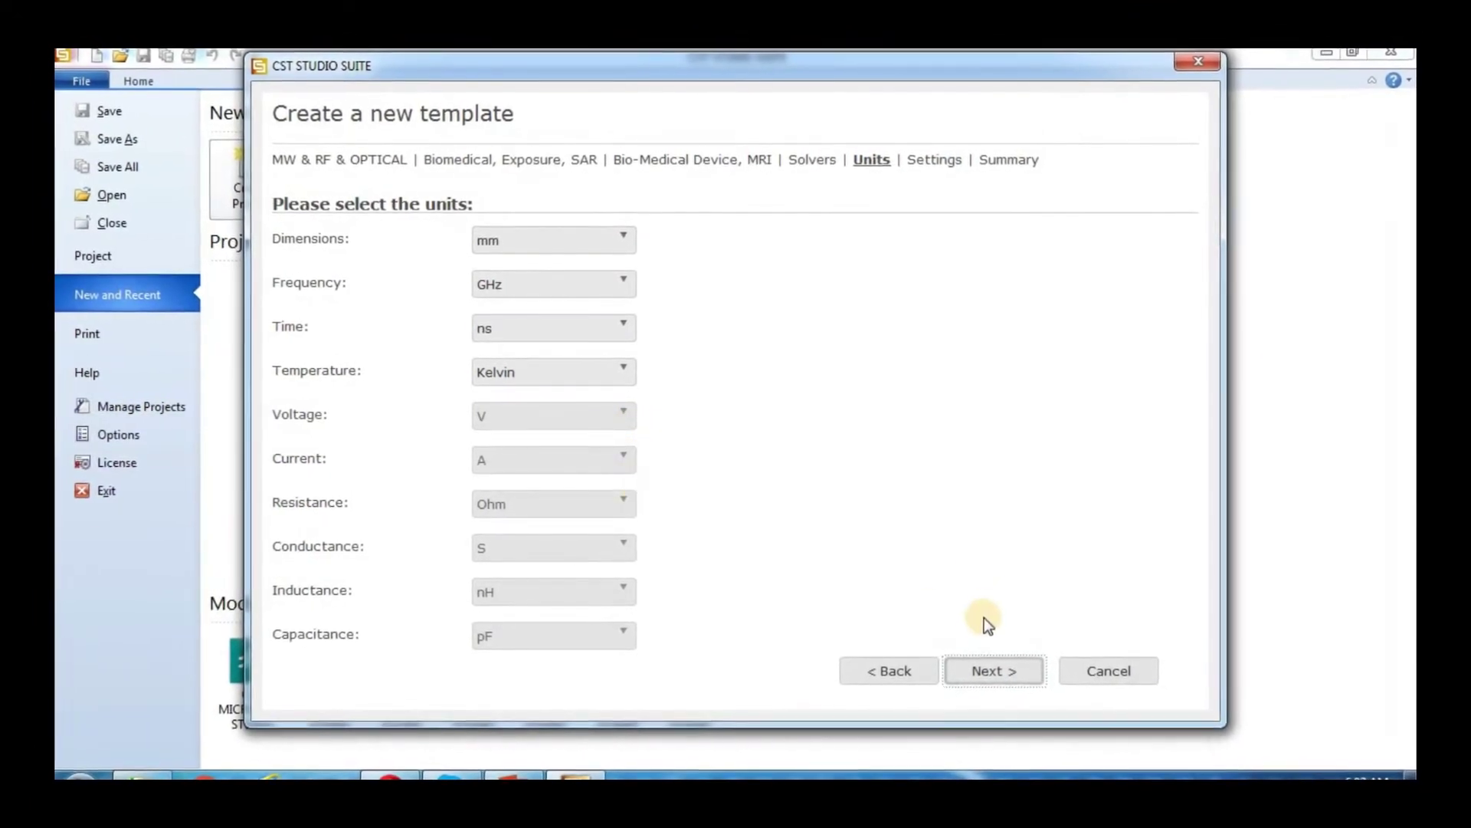
{"action": "left_click", "coordinate": [967, 673]}
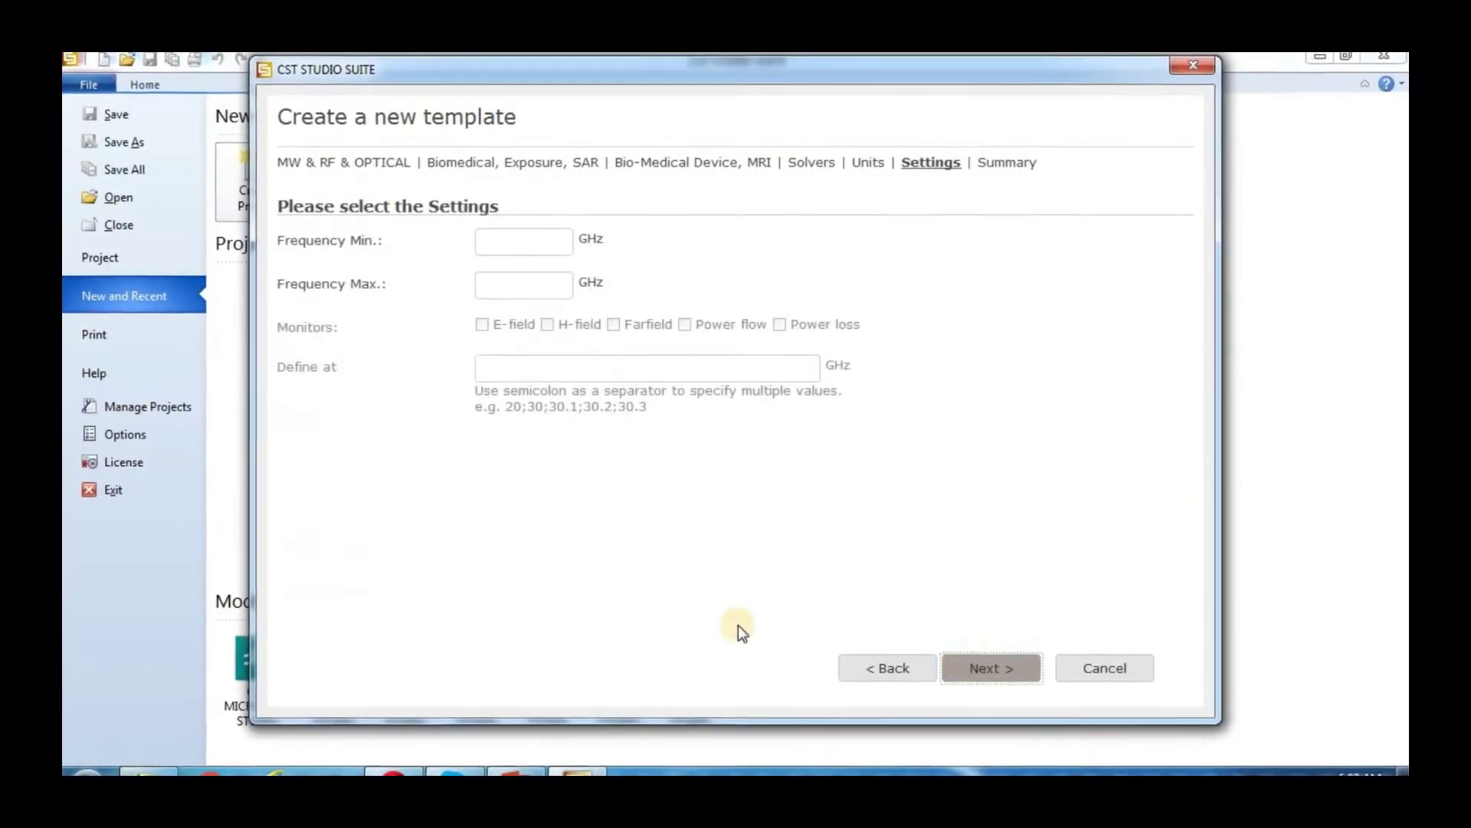
Set the frequency range to 0–5 GHz, enable E-field, H-field, Power flow and Power loss monitors, and finish the template.
{"action": "left_click", "coordinate": [496, 243]}
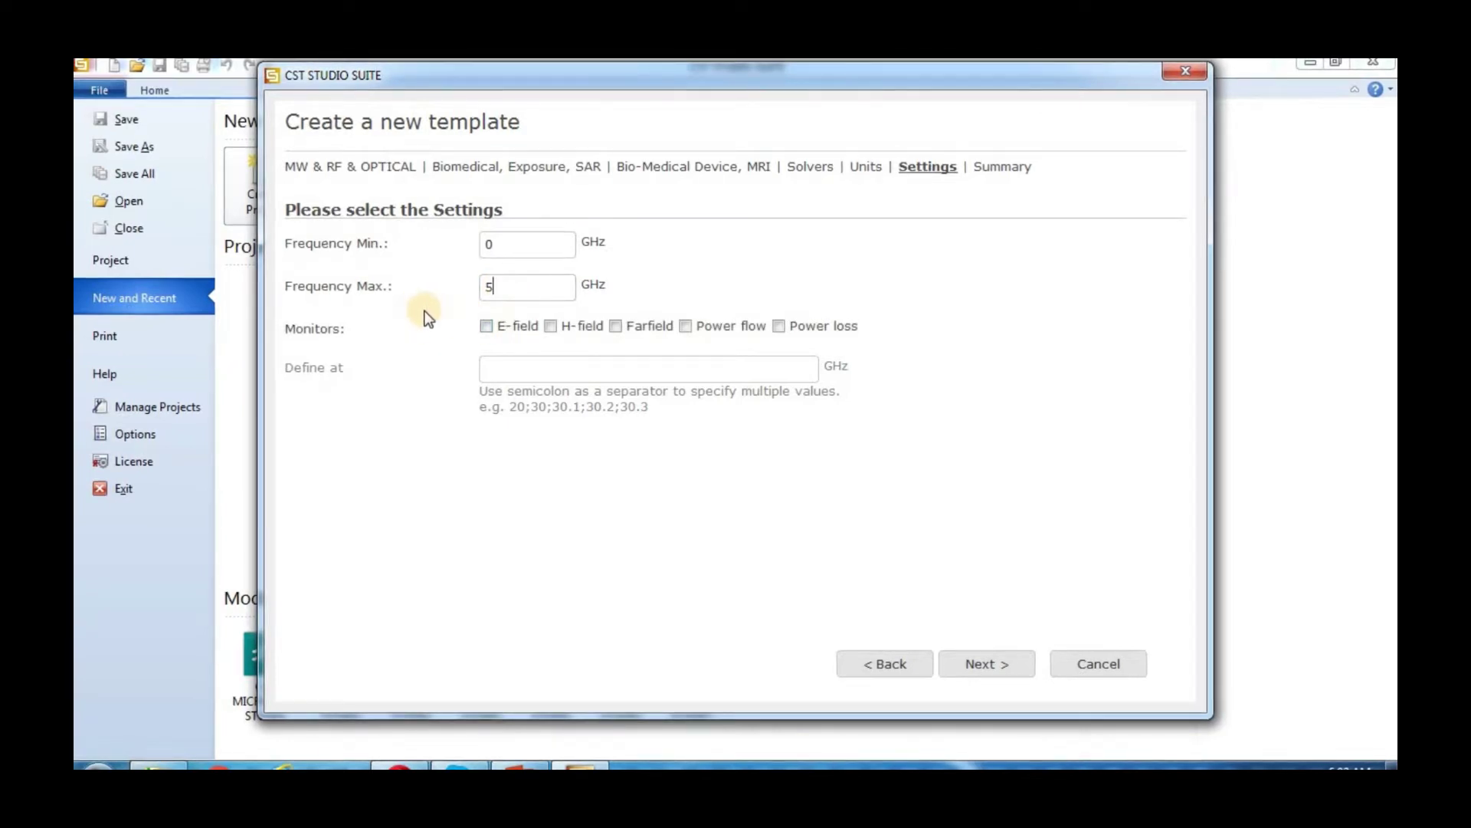
{"action": "left_click", "coordinate": [486, 326]}
{"action": "left_click", "coordinate": [549, 326]}
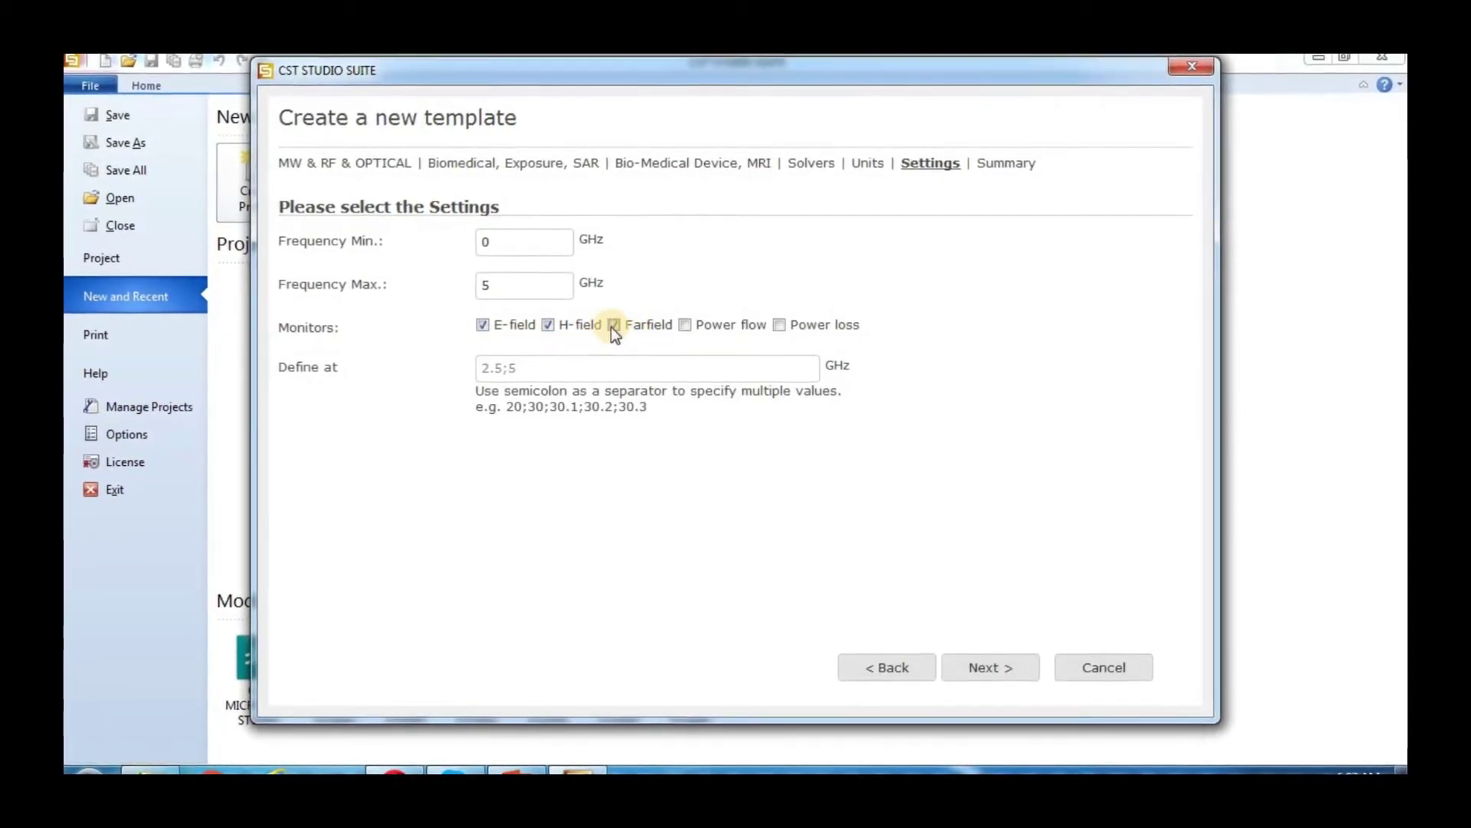
{"action": "left_click", "coordinate": [614, 325]}
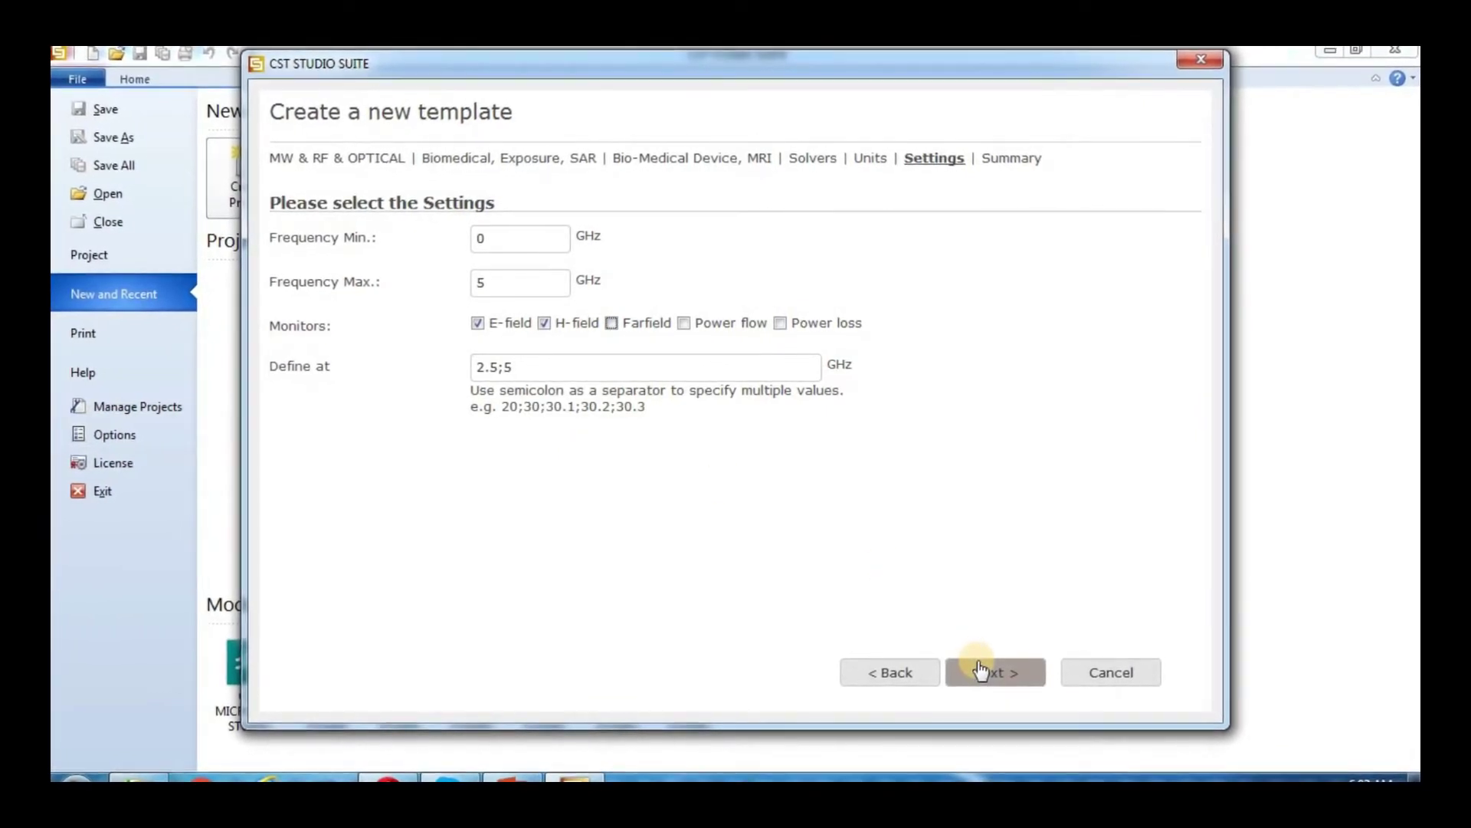
{"action": "left_click", "coordinate": [683, 322]}
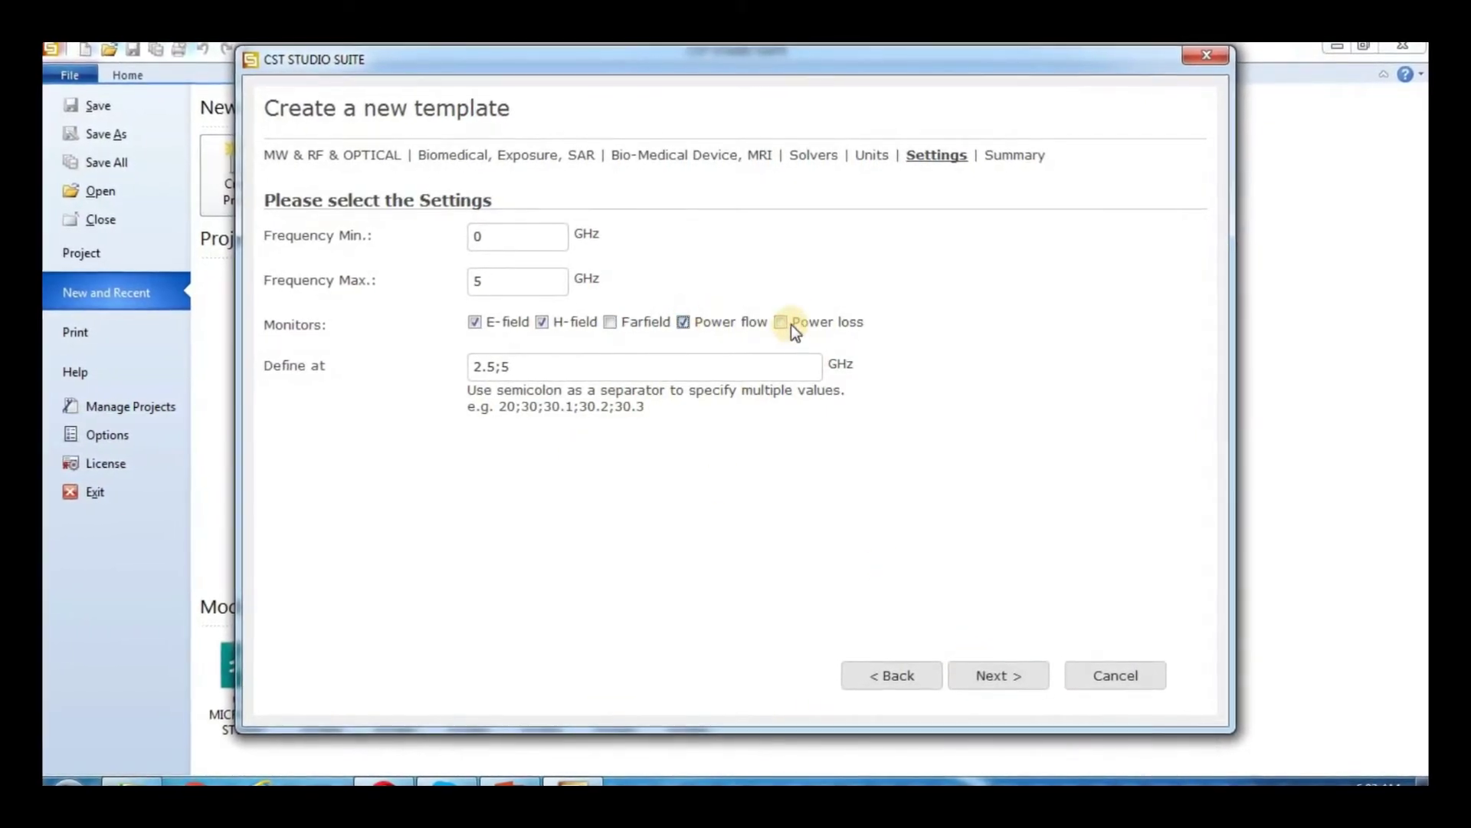
{"action": "left_click", "coordinate": [781, 322]}
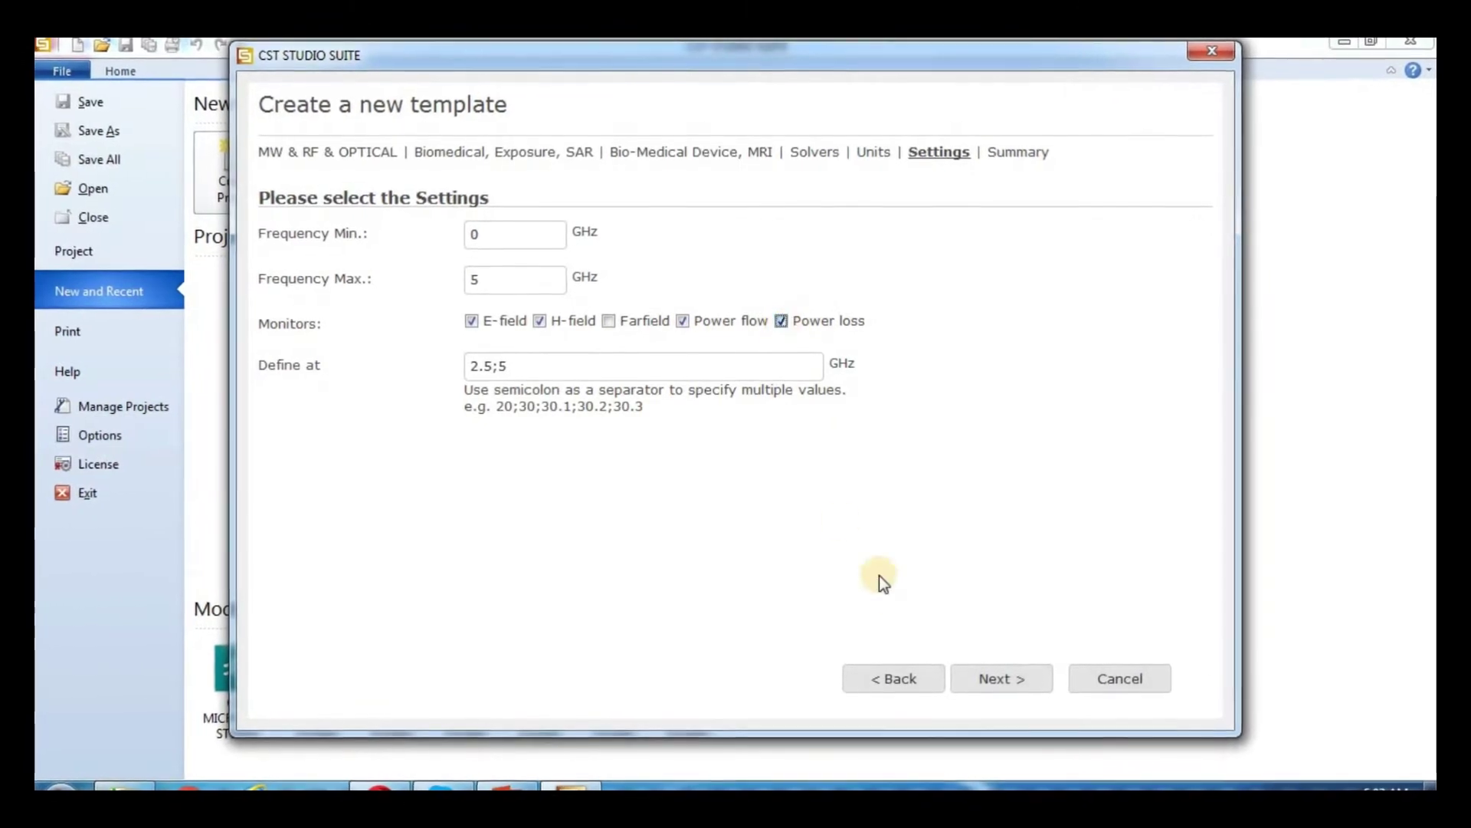
{"action": "left_click", "coordinate": [995, 685]}
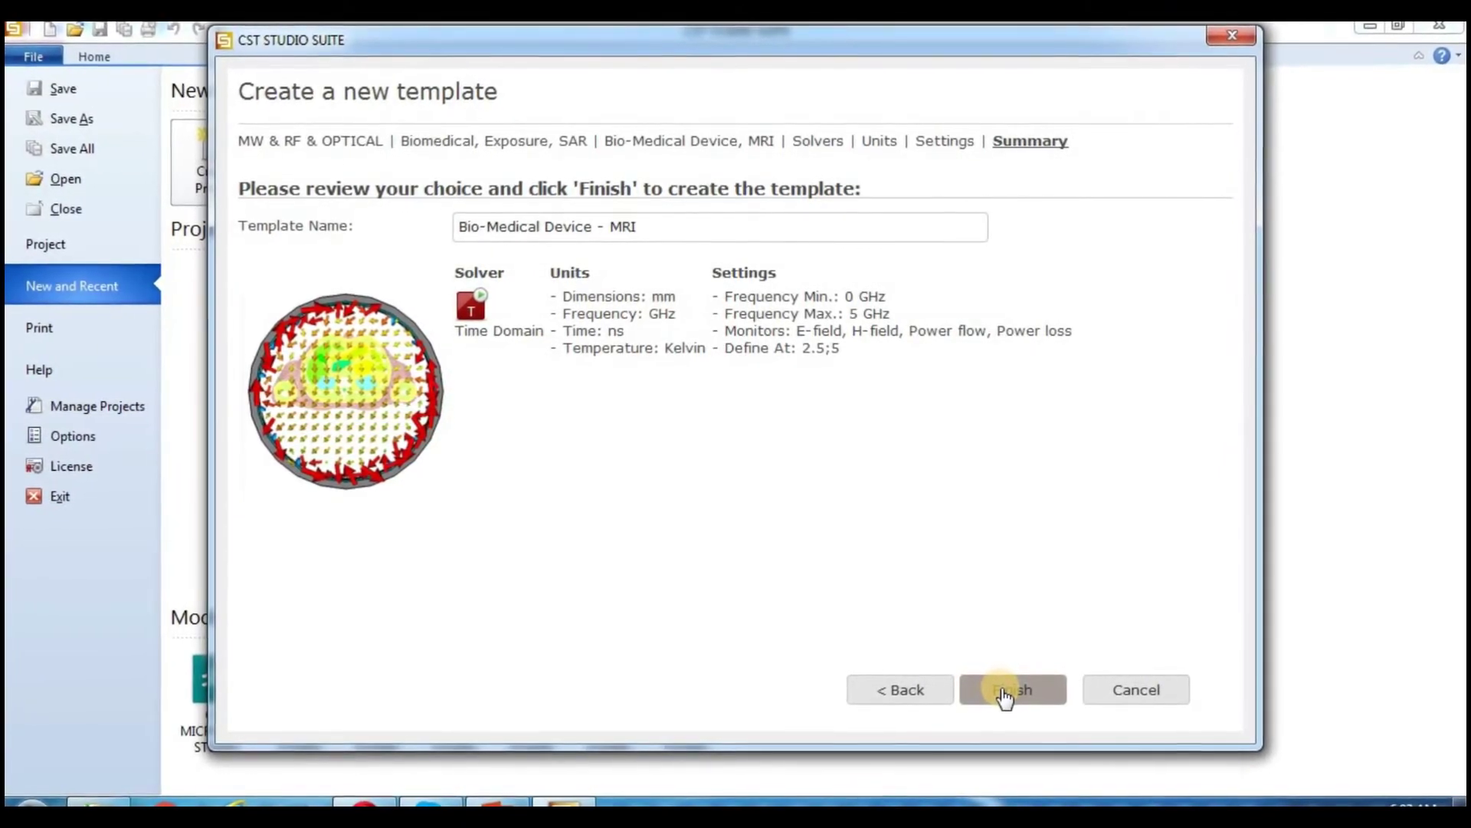
{"action": "left_click", "coordinate": [1004, 693]}
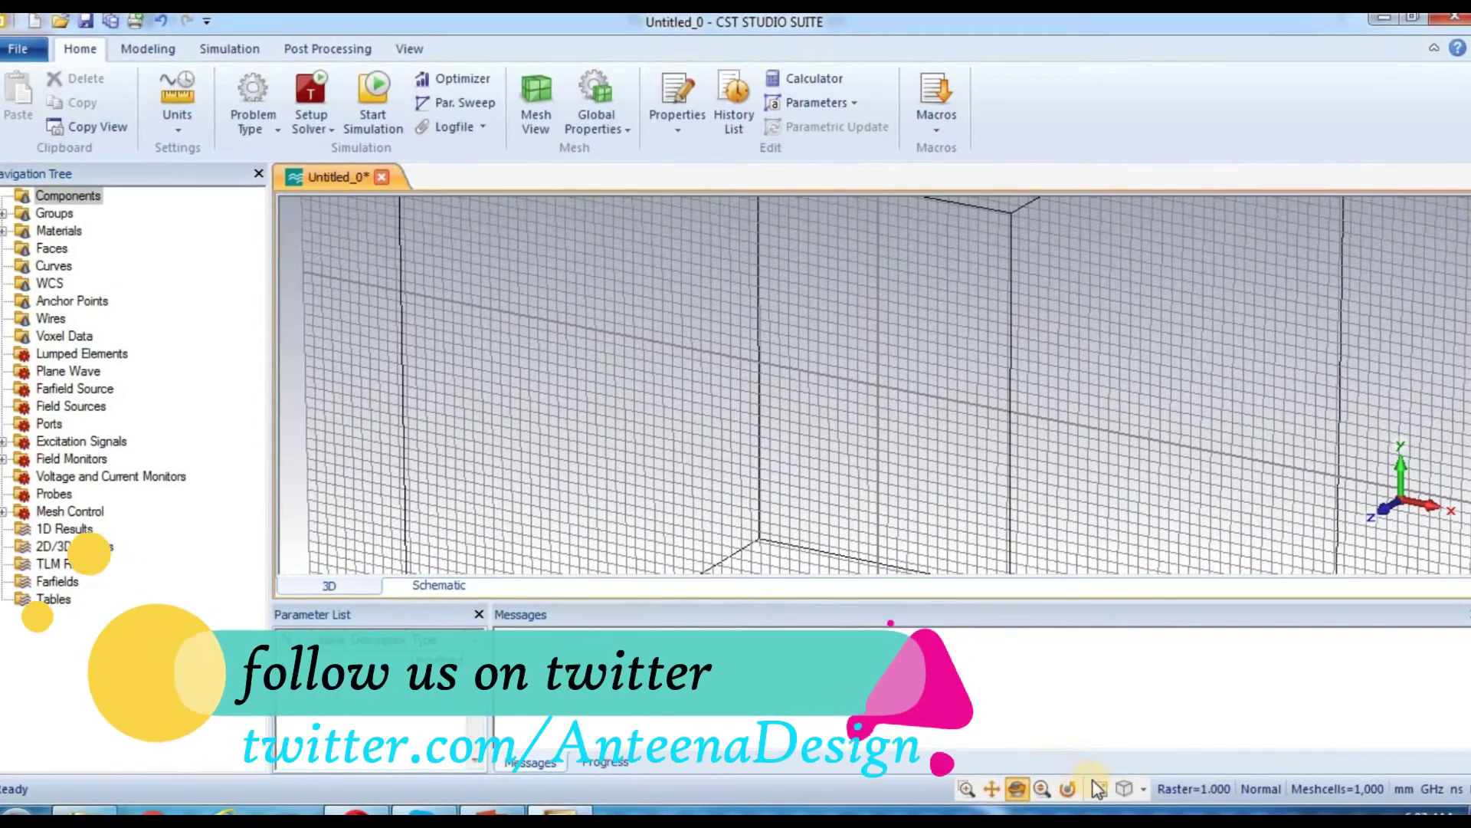
Run the Create Cole-Cole Model Material macro to create ColeColeMaterial with alpha 1, keeping the other default values and linear sampling.
{"action": "left_click", "coordinate": [1097, 789]}
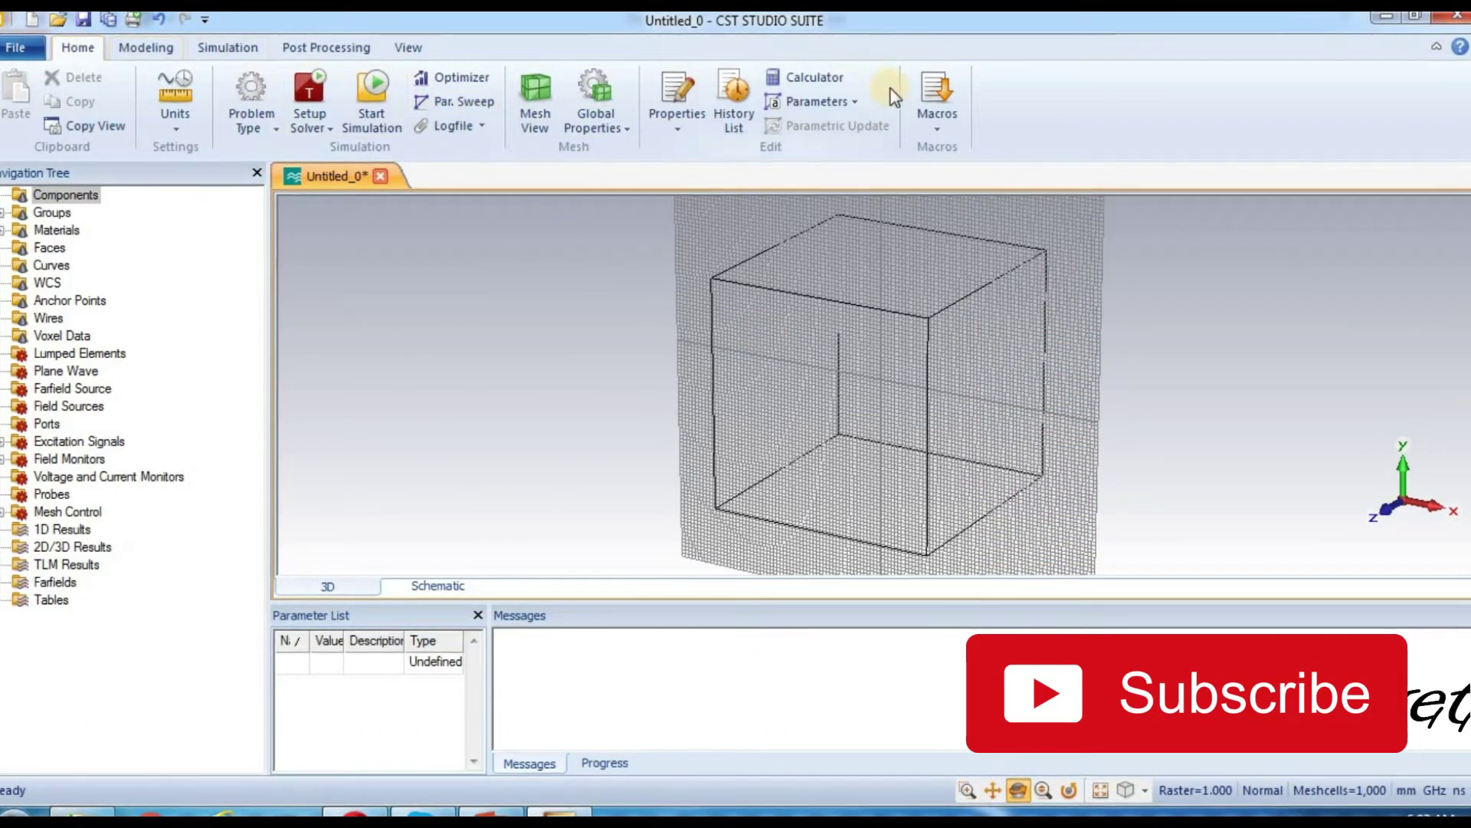
{"action": "left_click", "coordinate": [942, 121]}
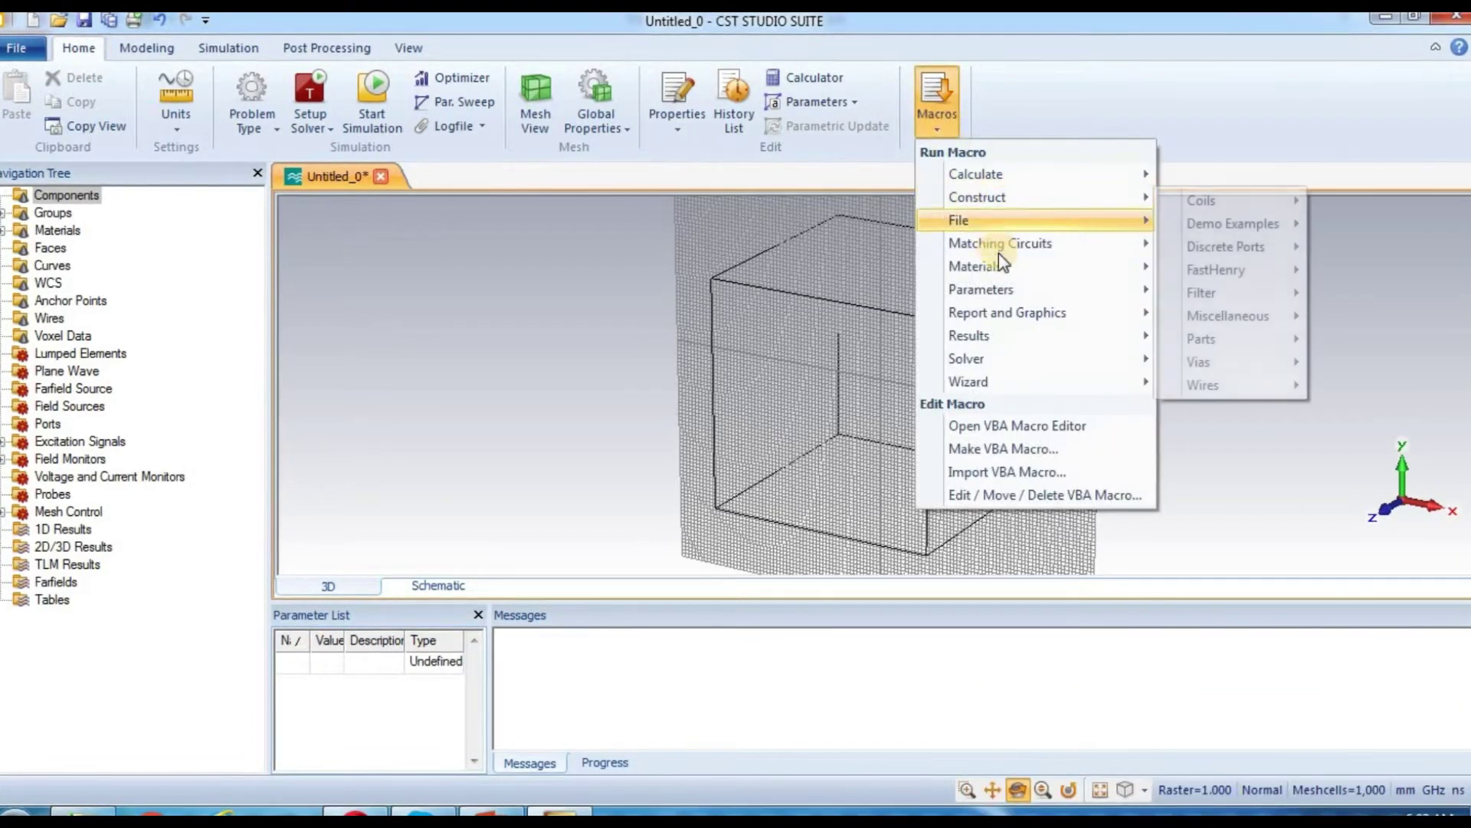
{"action": "mouse_move", "coordinate": [1024, 273]}
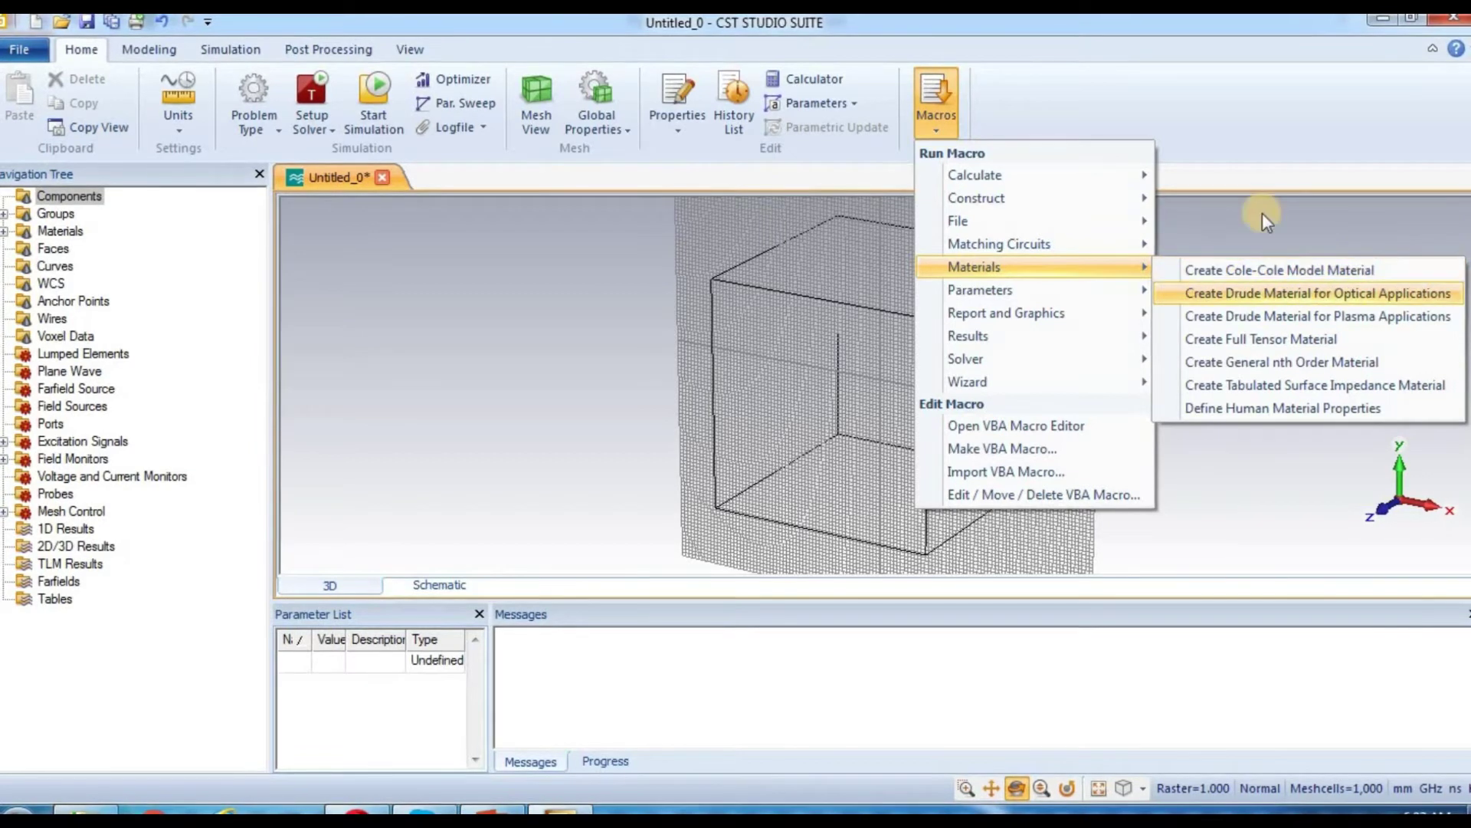
{"action": "left_click", "coordinate": [1322, 278]}
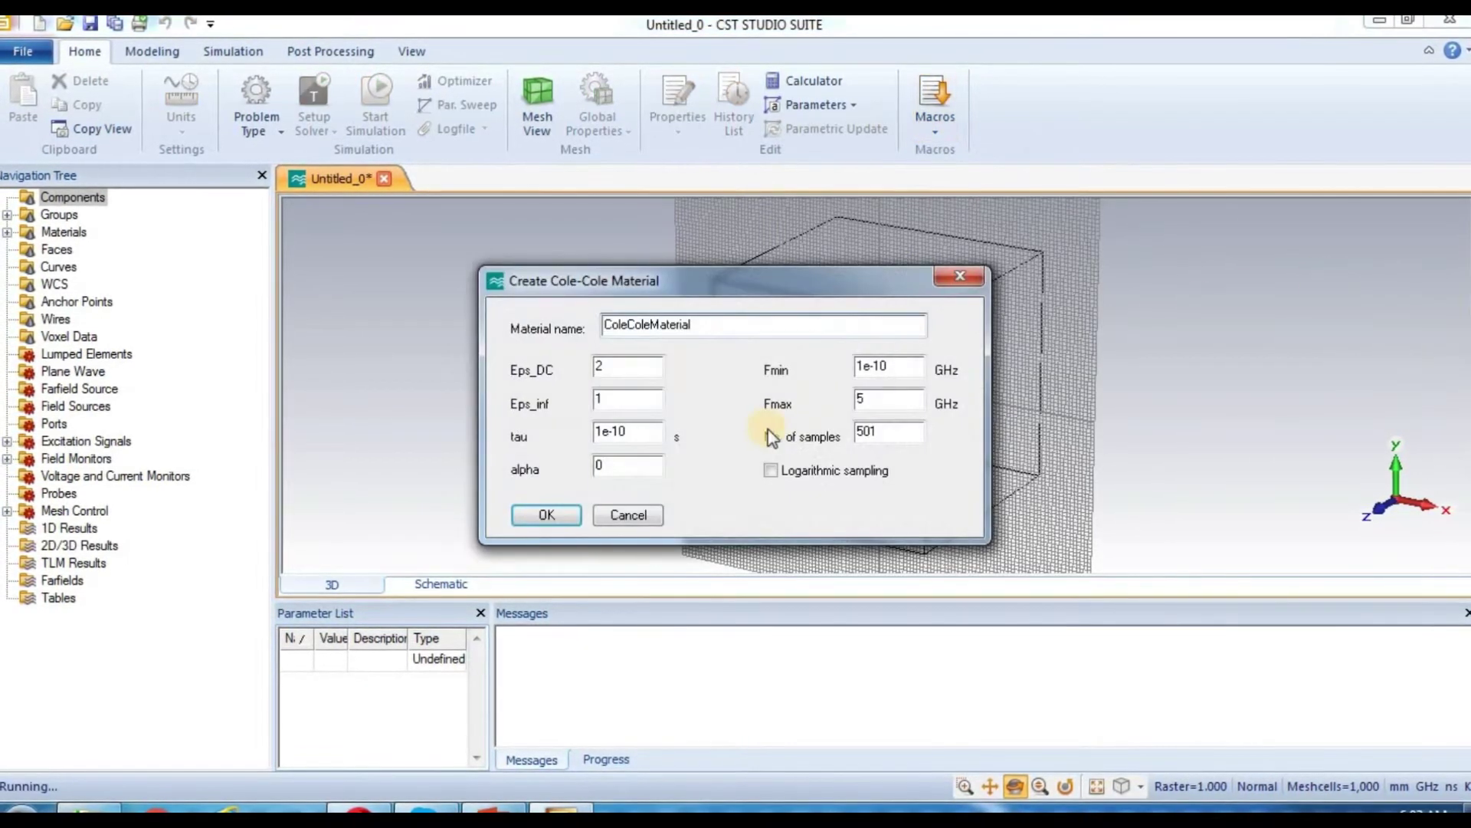
{"action": "left_click", "coordinate": [603, 367]}
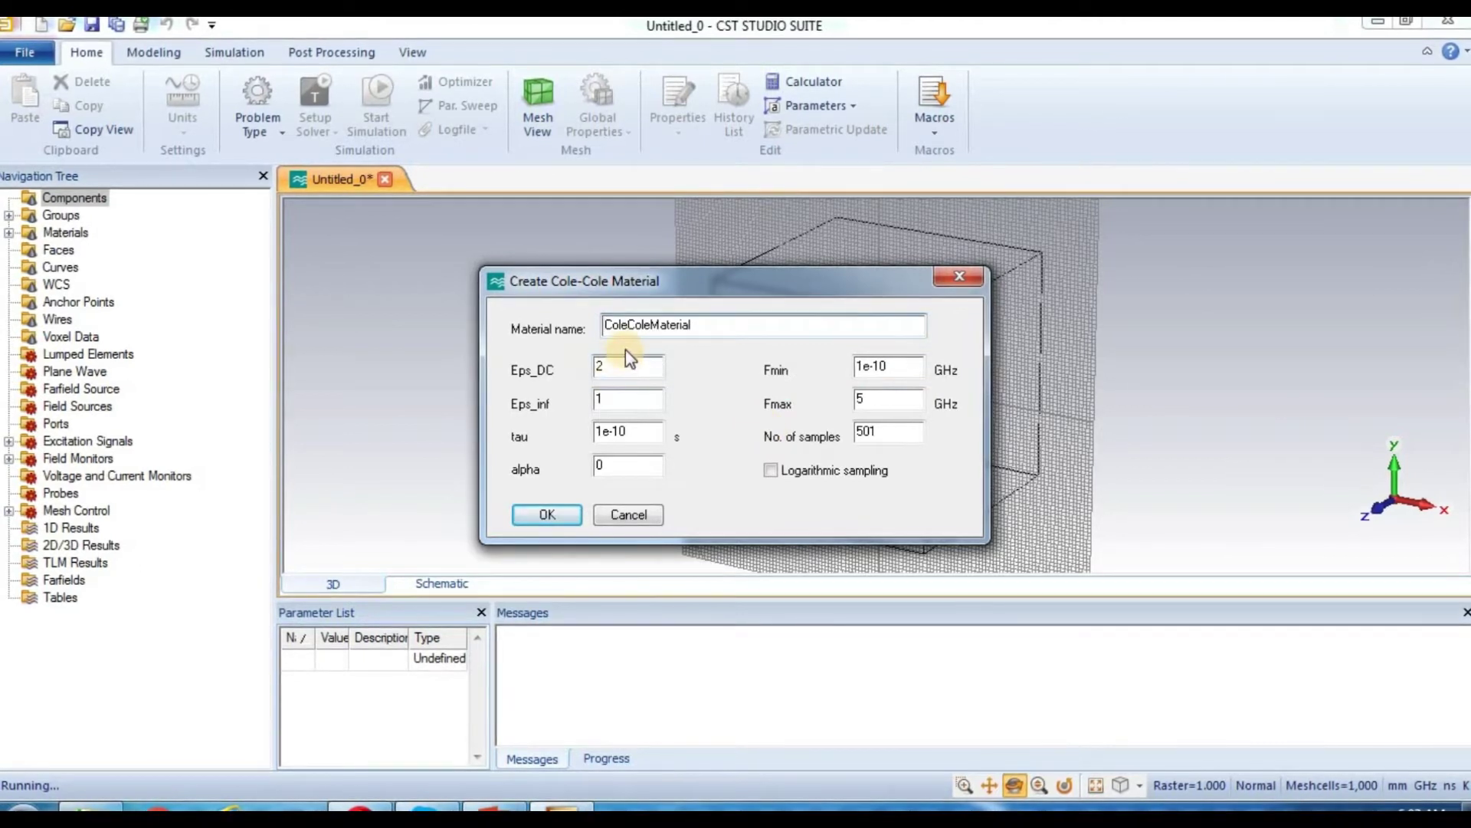
{"action": "left_click", "coordinate": [610, 327]}
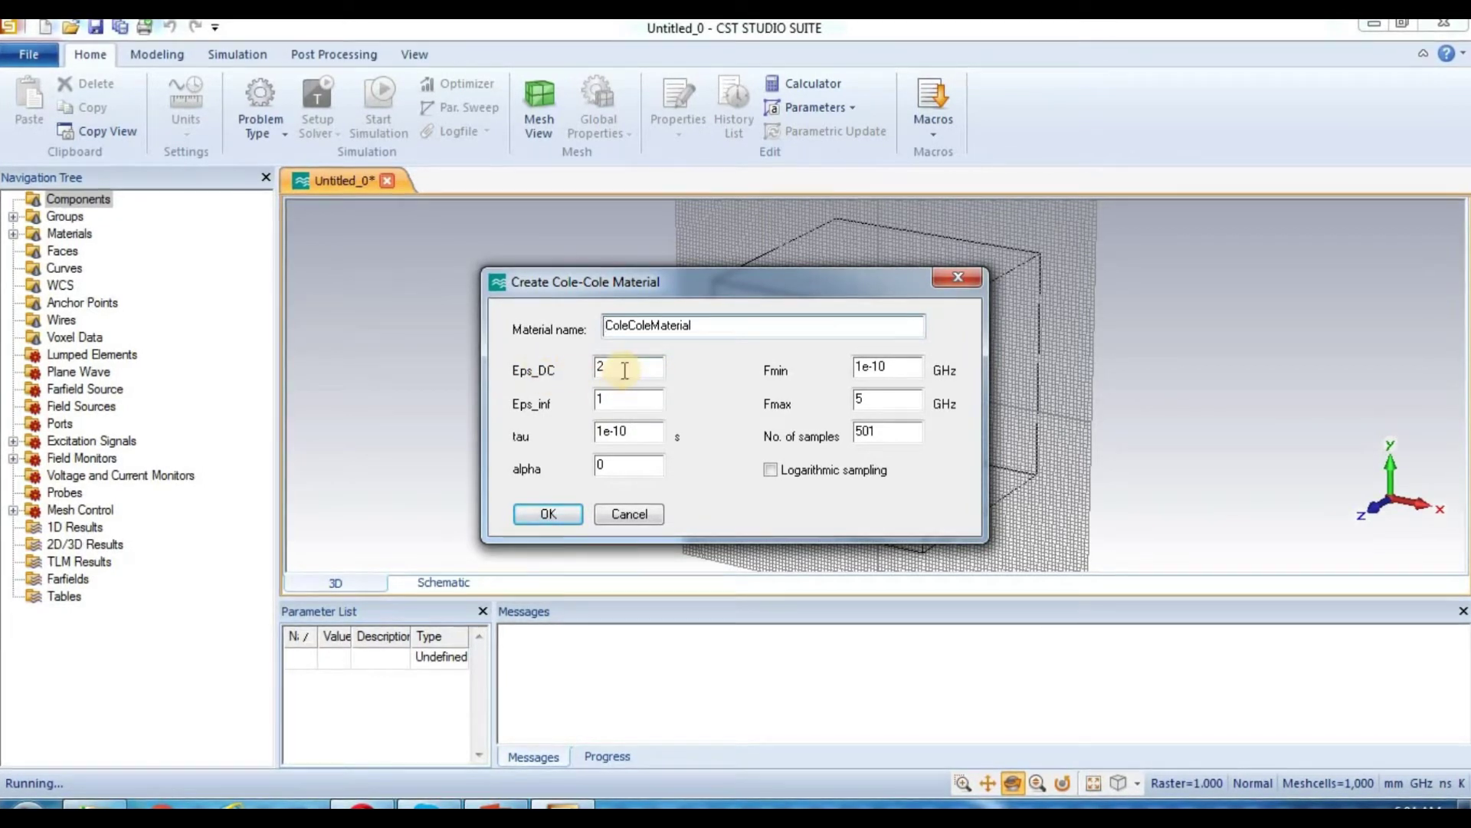
{"action": "left_click", "coordinate": [593, 405]}
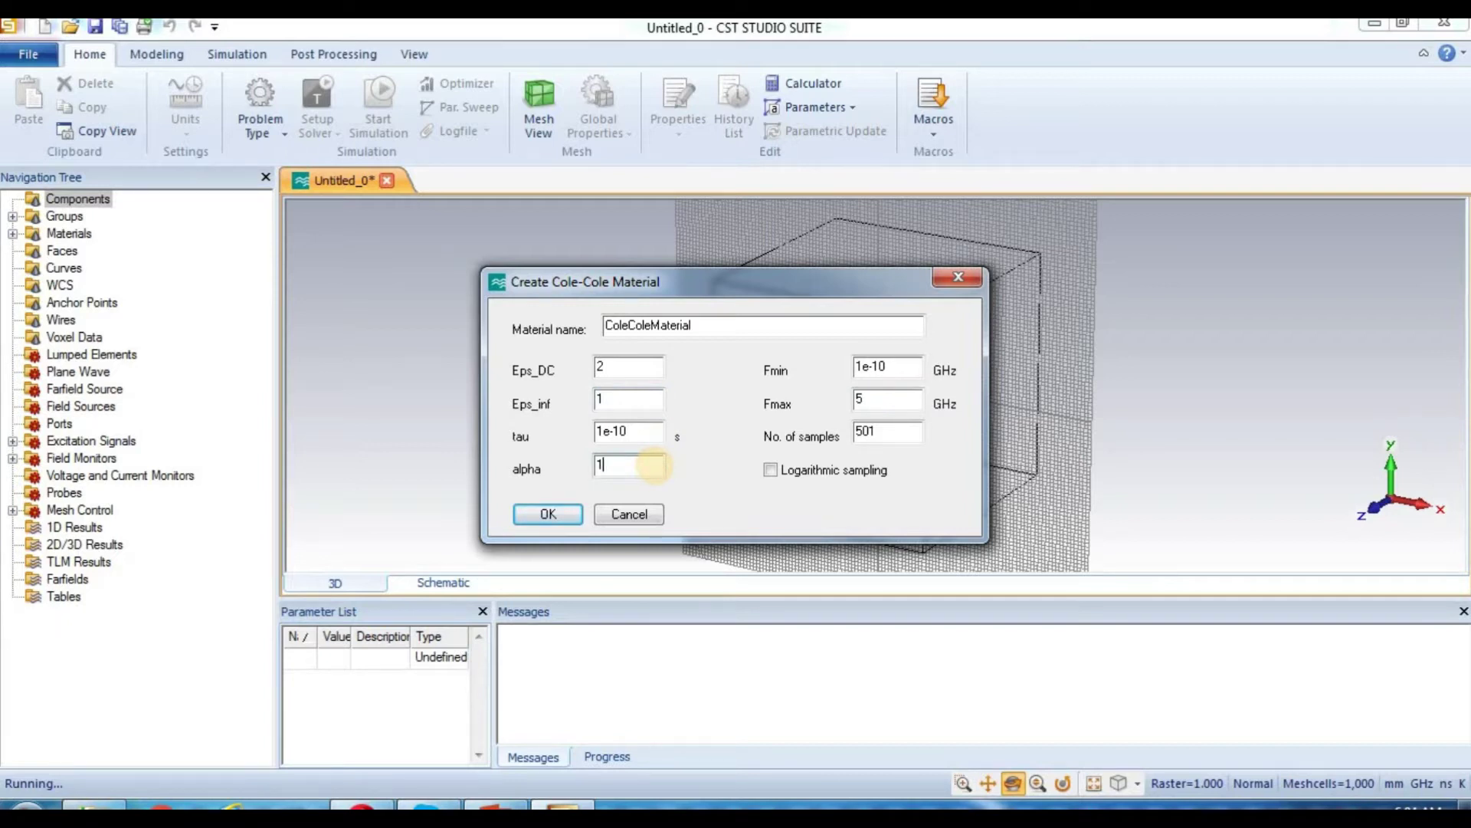
{"action": "left_click", "coordinate": [906, 364]}
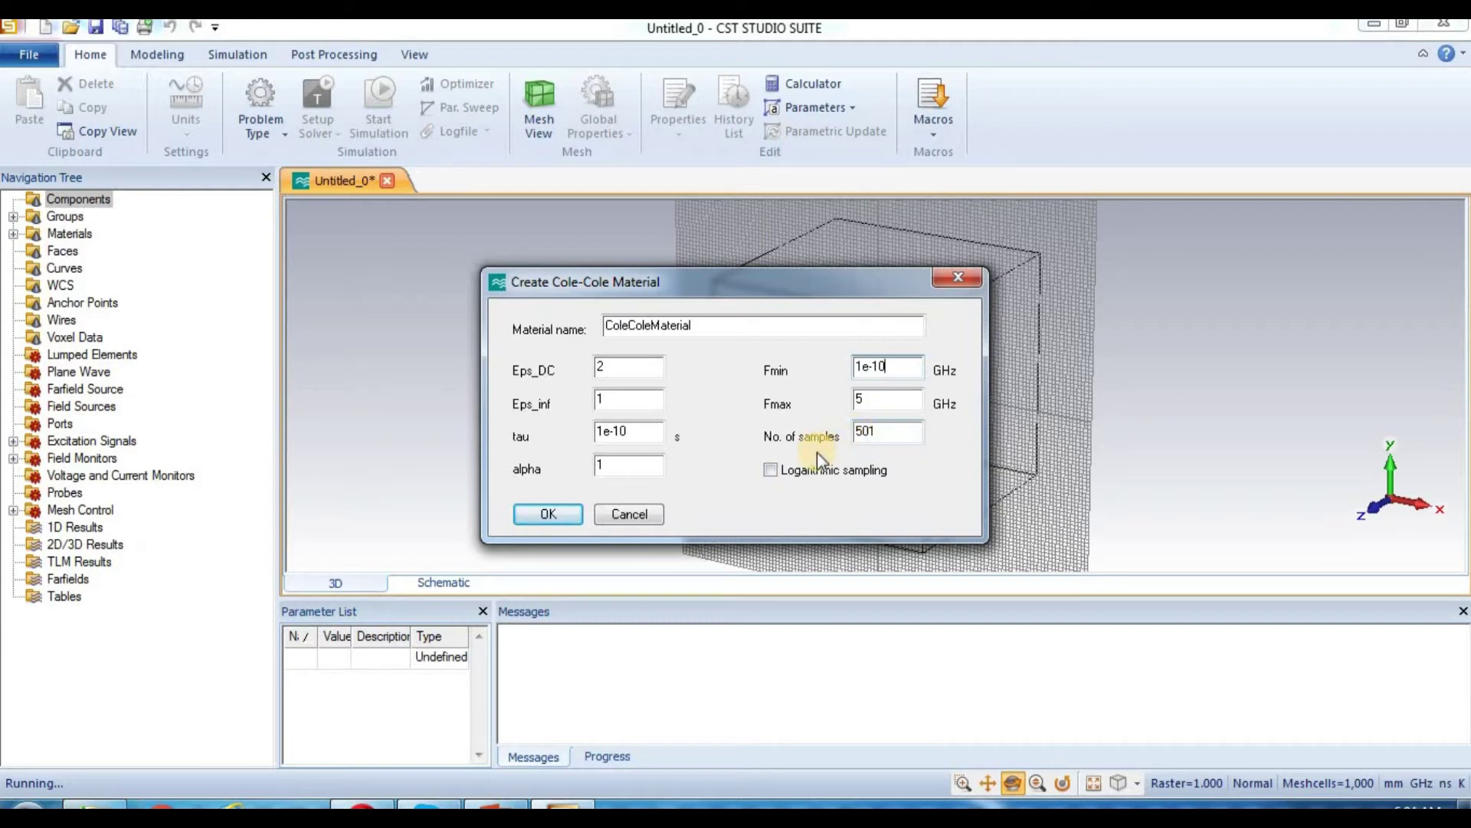
{"action": "left_click", "coordinate": [771, 470]}
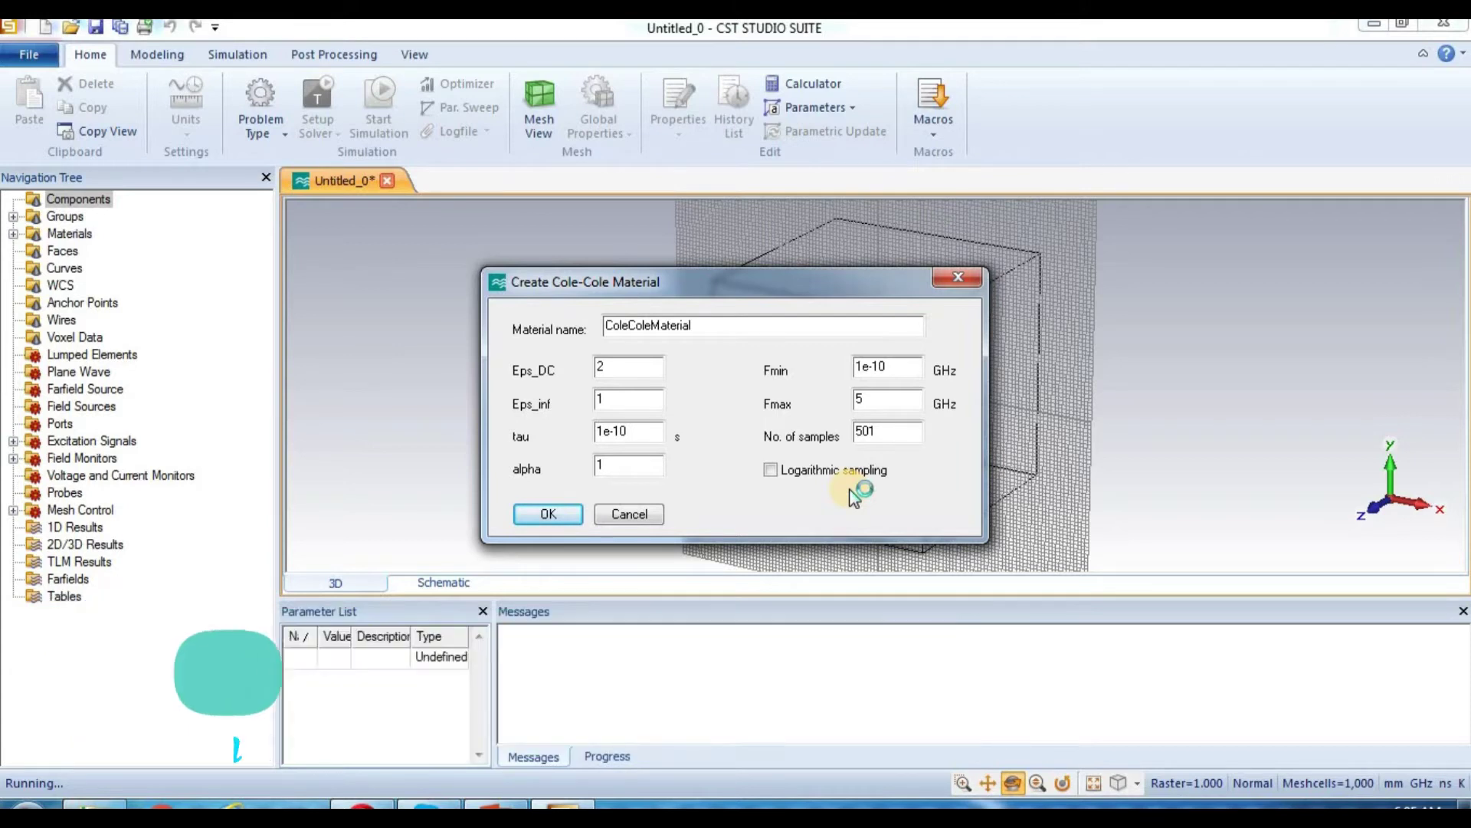
{"action": "left_click", "coordinate": [537, 515]}
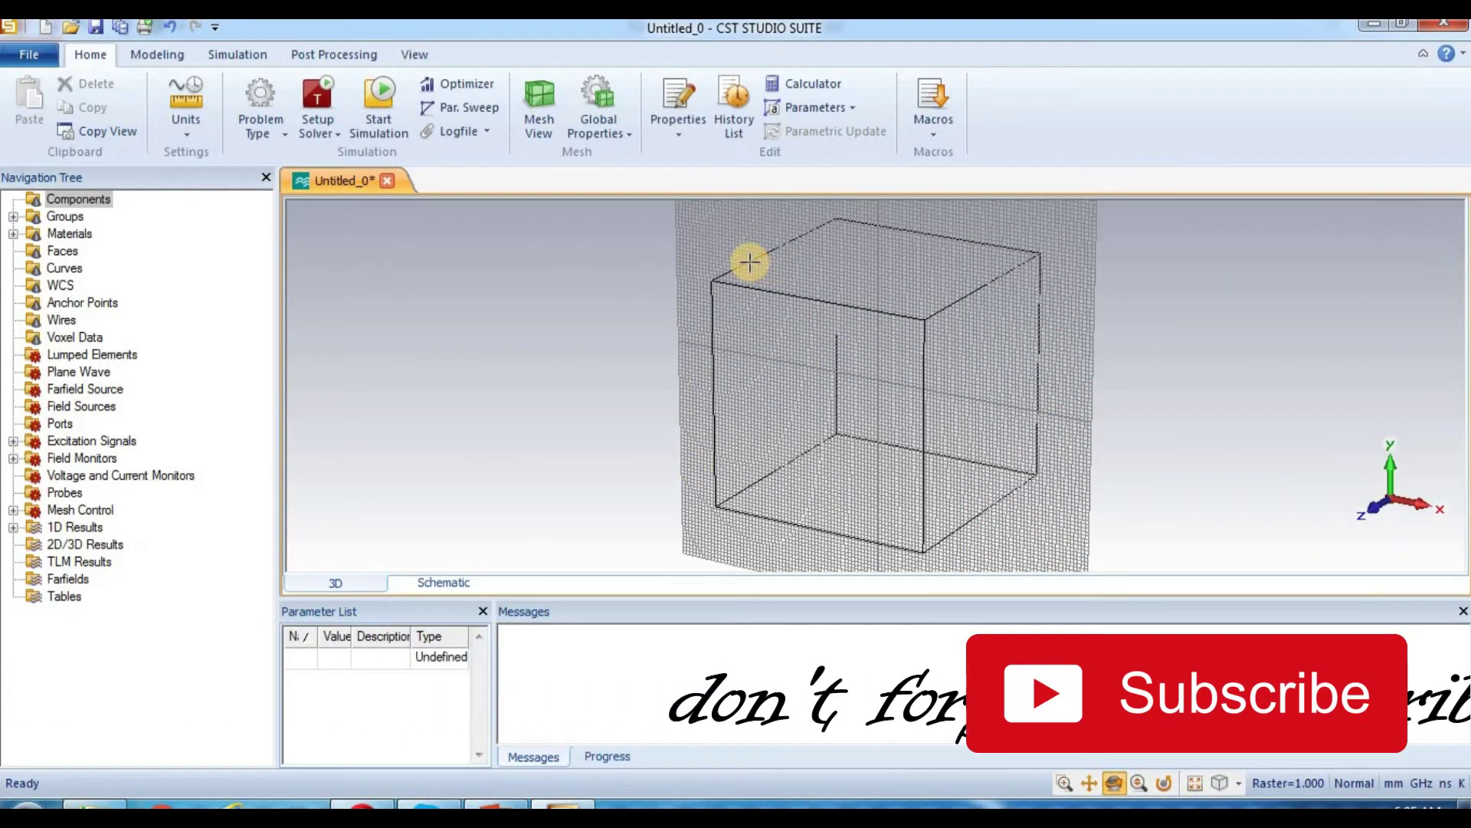
Draw a flat brick about 74 mm by 59 mm with zero height in the working plane.
{"action": "left_click", "coordinate": [159, 57]}
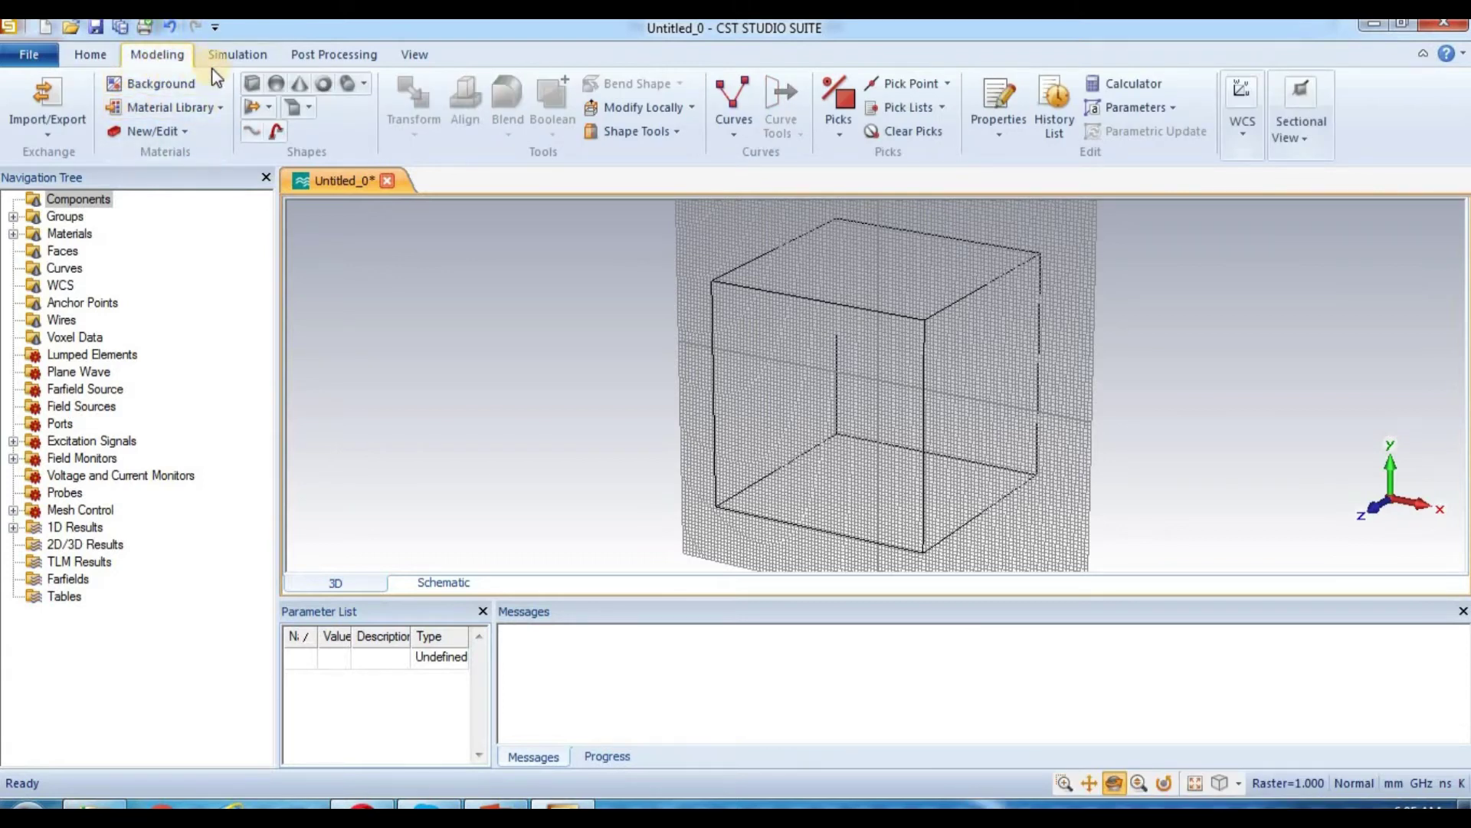
{"action": "left_click", "coordinate": [250, 85]}
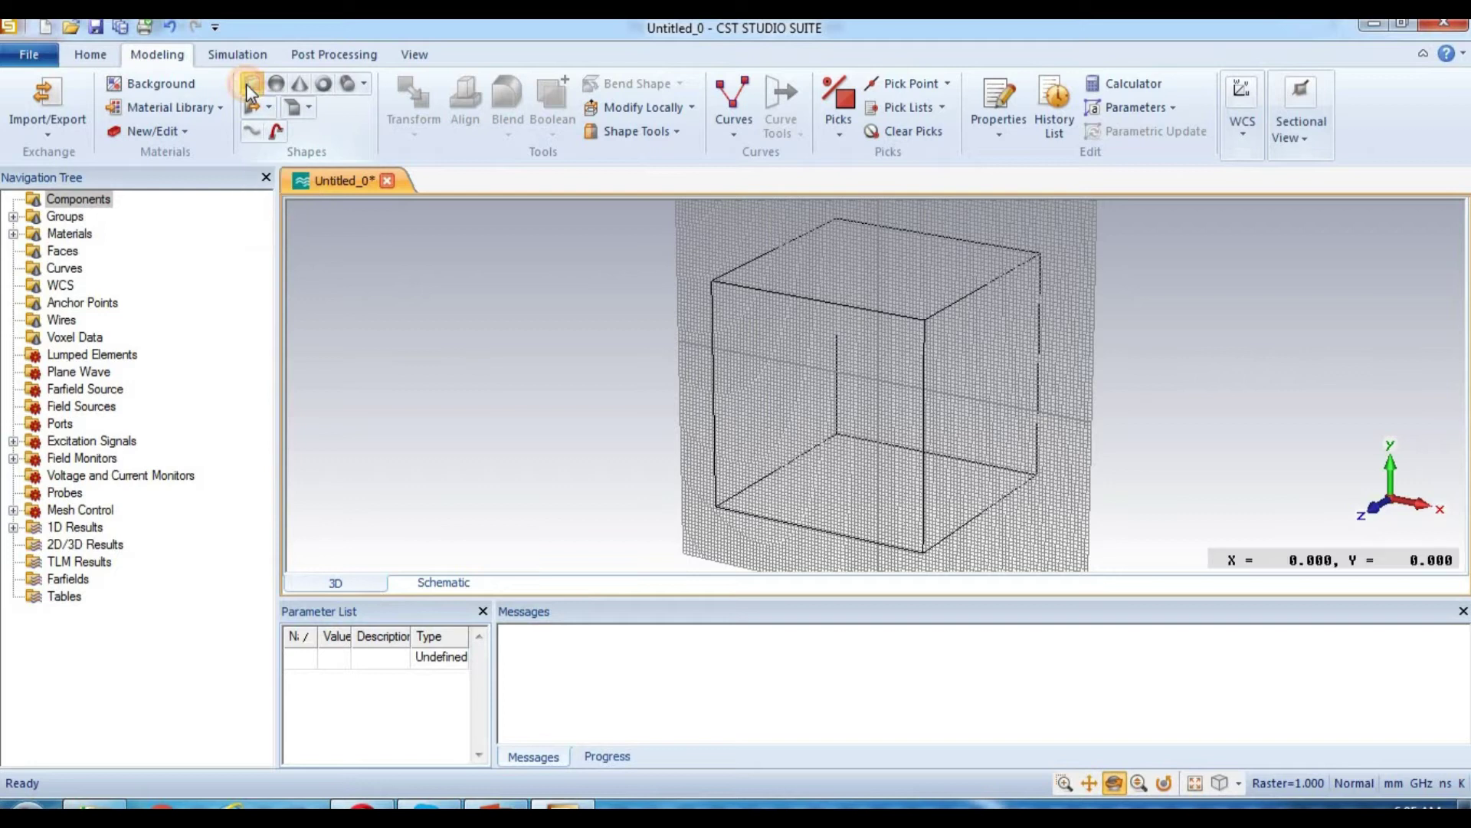
{"action": "double_click", "coordinate": [754, 248]}
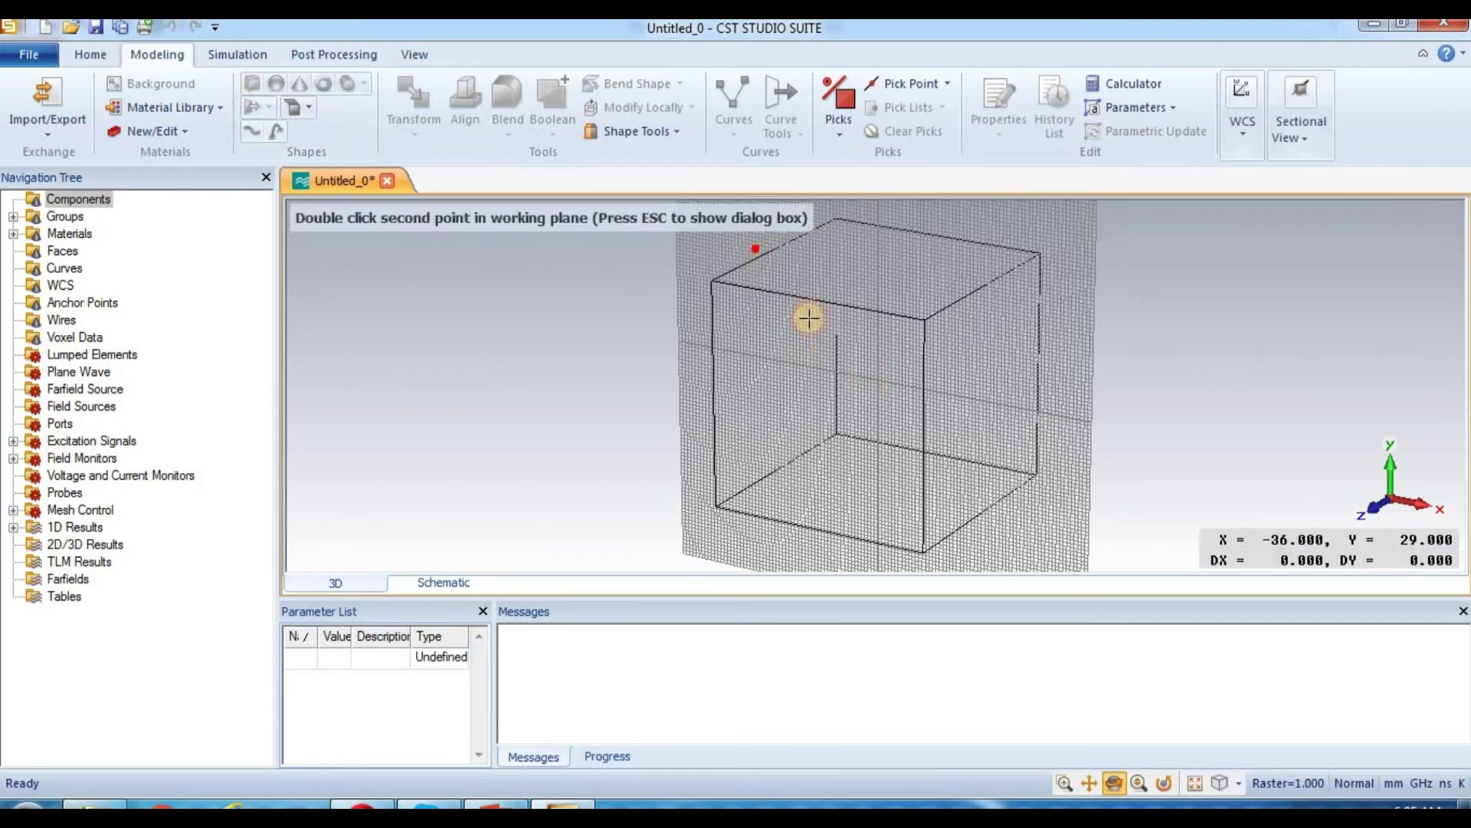
{"action": "double_click", "coordinate": [1011, 518]}
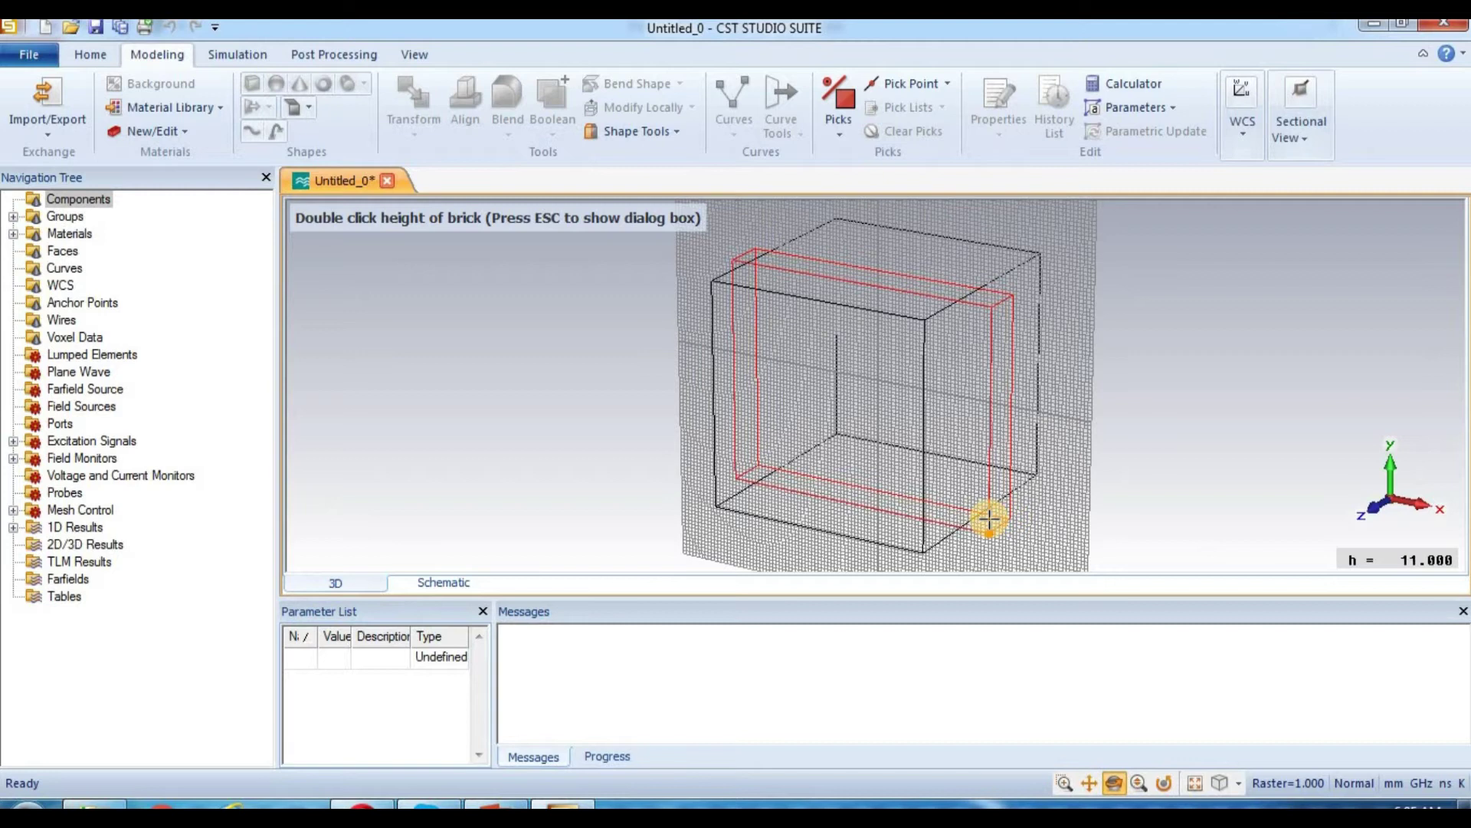
{"action": "key", "text": "Escape"}
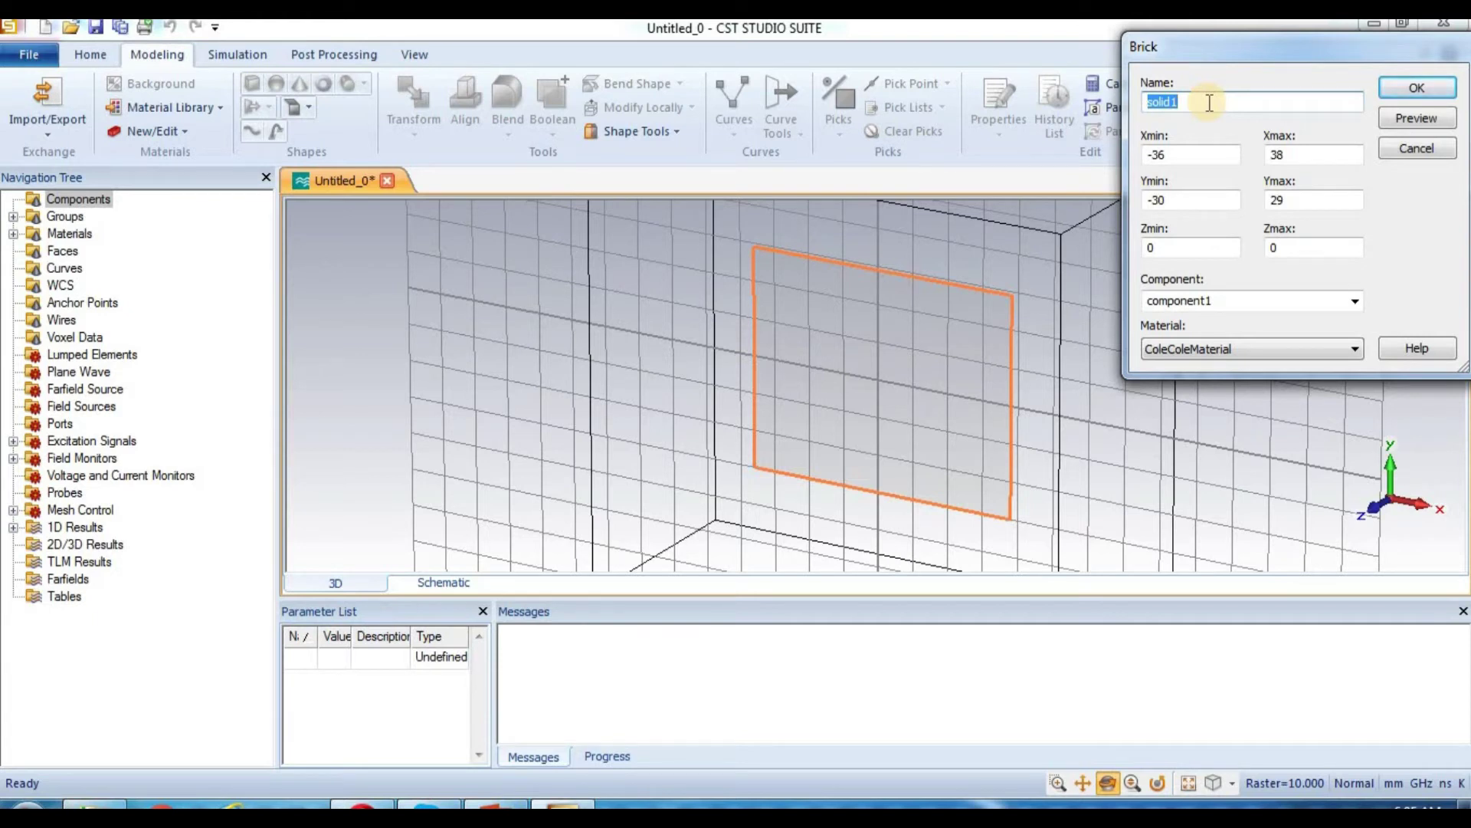
Name the brick CCMM and set its X limits to -40 and 40.
{"action": "type", "text": "c"}
{"action": "type", "text": "CCMM"}
{"action": "left_click", "coordinate": [1201, 158]}
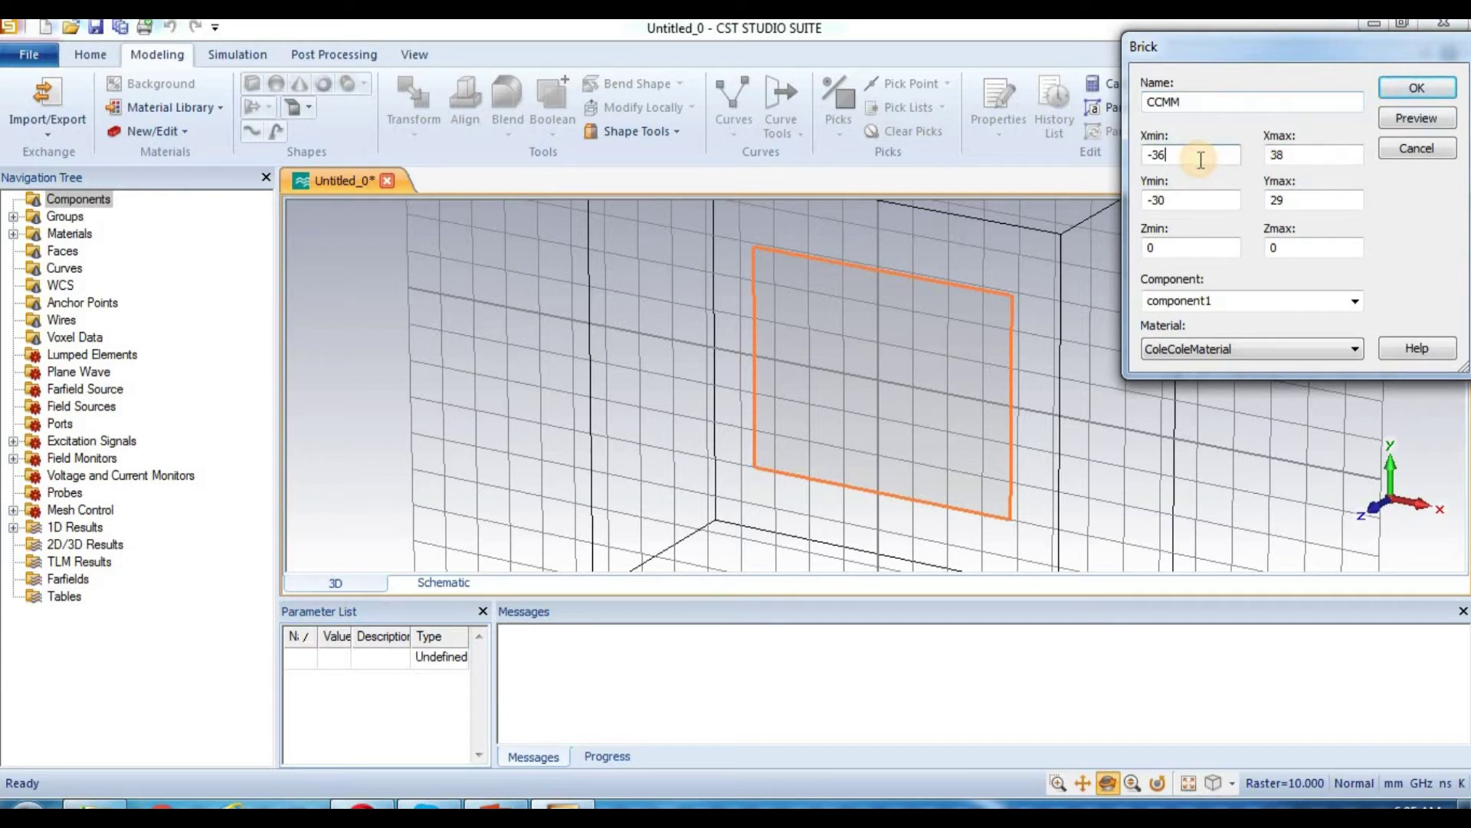
{"action": "key", "text": "BackSpace"}
{"action": "key", "text": "BackSpace"}
{"action": "type", "text": "40"}
{"action": "left_click", "coordinate": [1315, 158]}
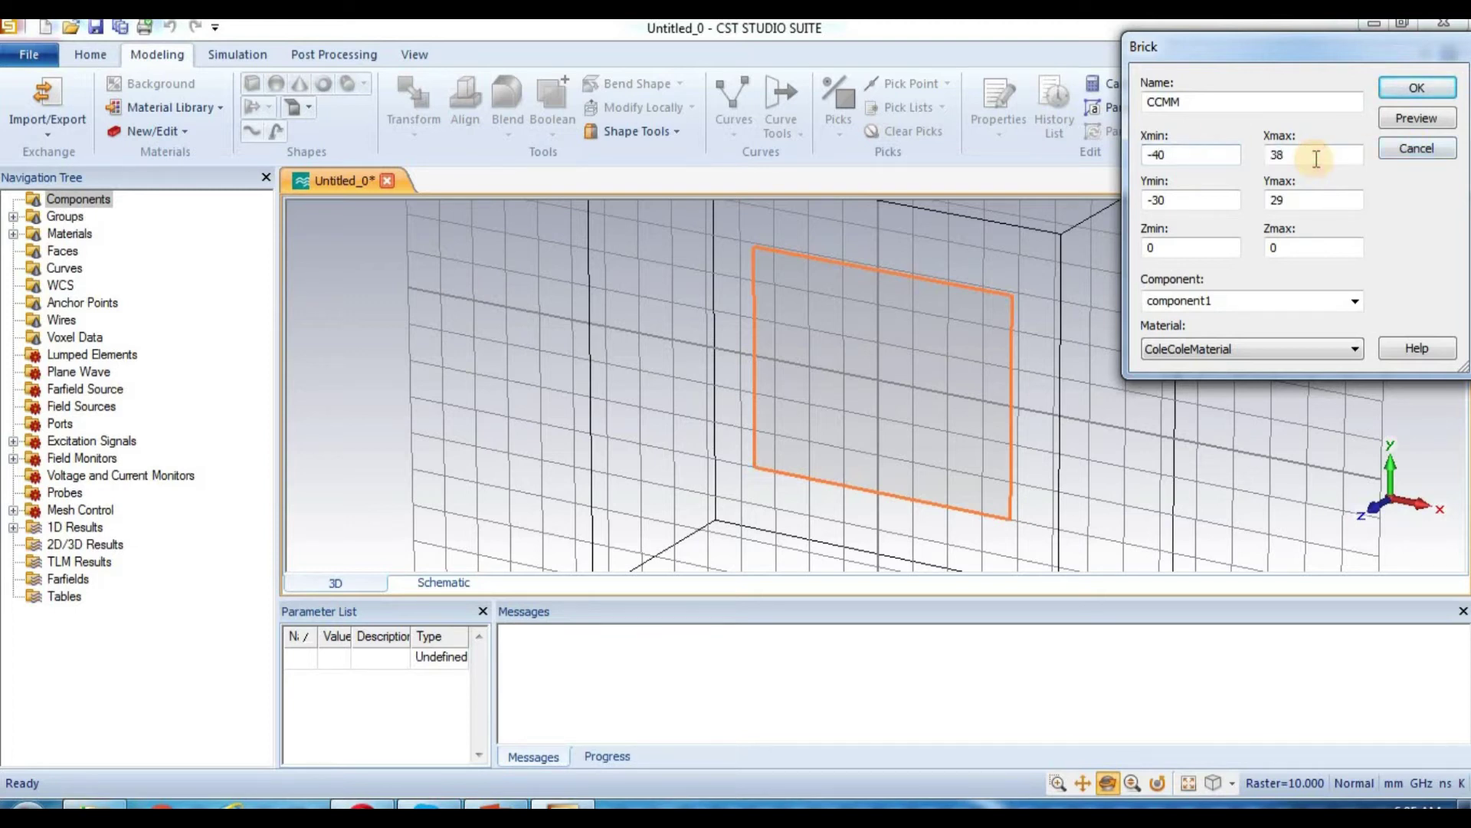
{"action": "type", "text": "40"}
Set the brick's Y limits to -40 and 40 and its Zmax to 1.
{"action": "left_click", "coordinate": [1217, 198]}
{"action": "double_click", "coordinate": [1220, 198]}
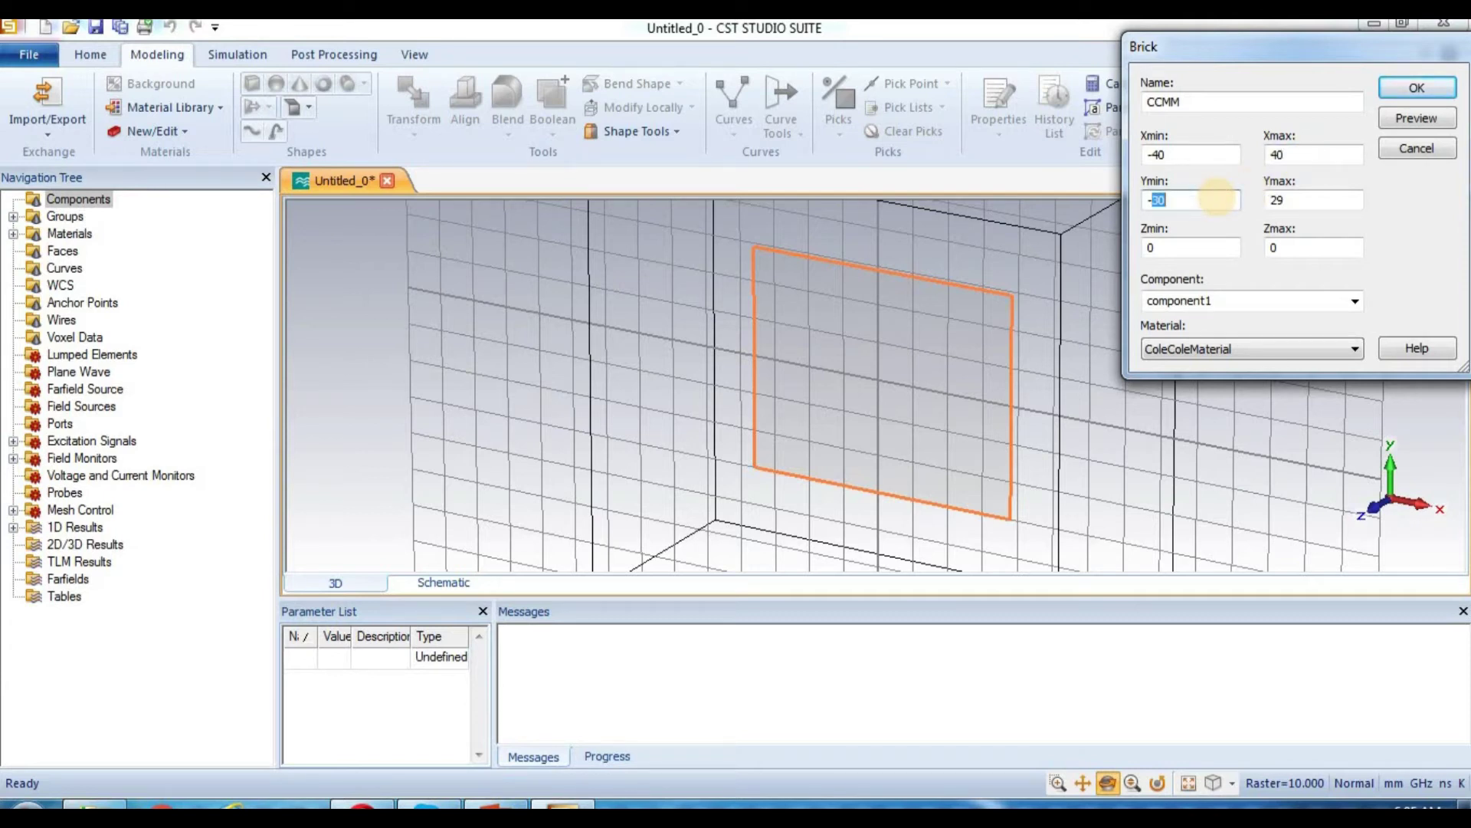
{"action": "type", "text": "40"}
{"action": "left_click", "coordinate": [1309, 205]}
{"action": "double_click", "coordinate": [1309, 205]}
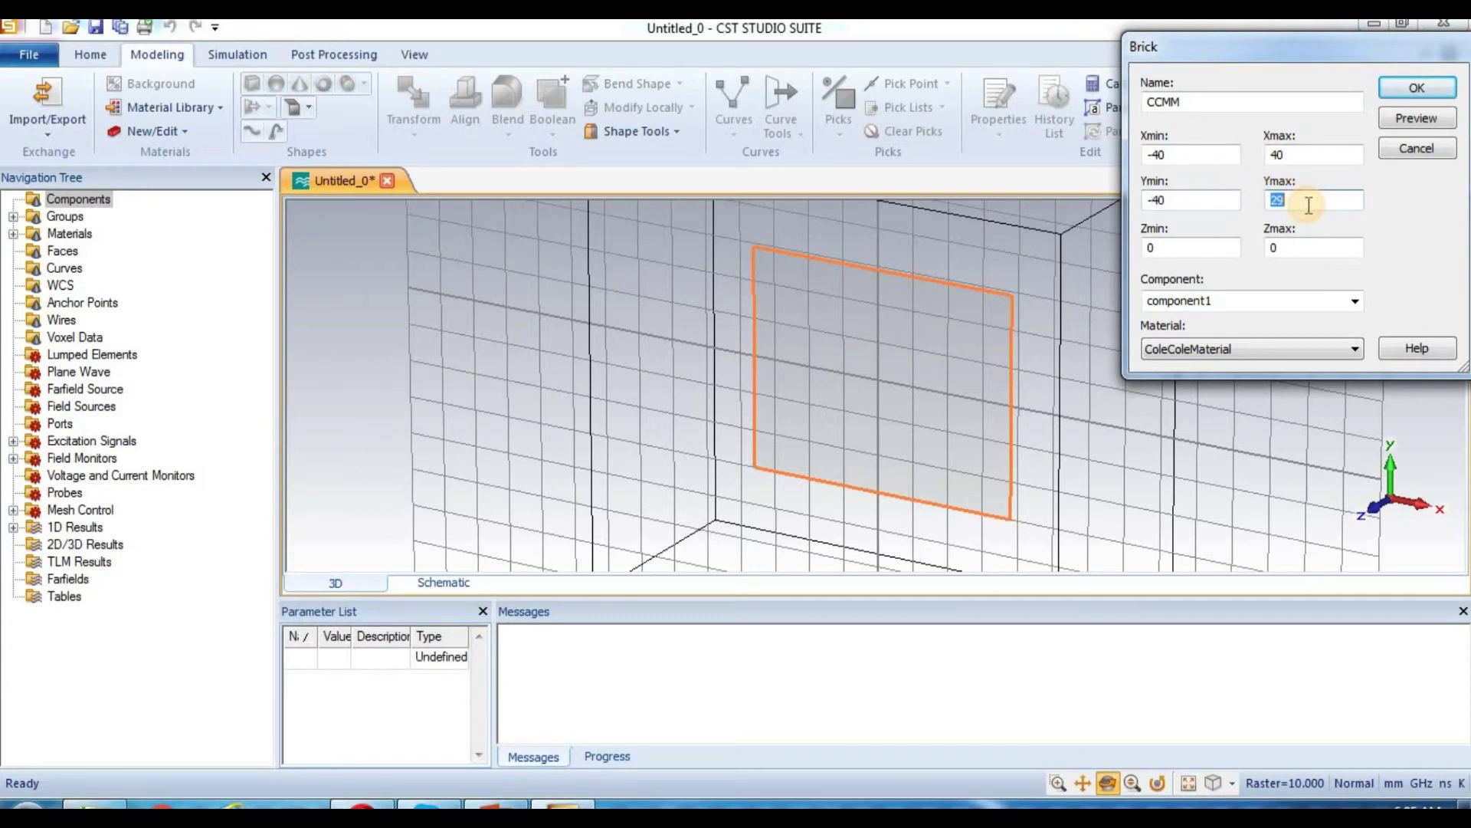
{"action": "type", "text": "40"}
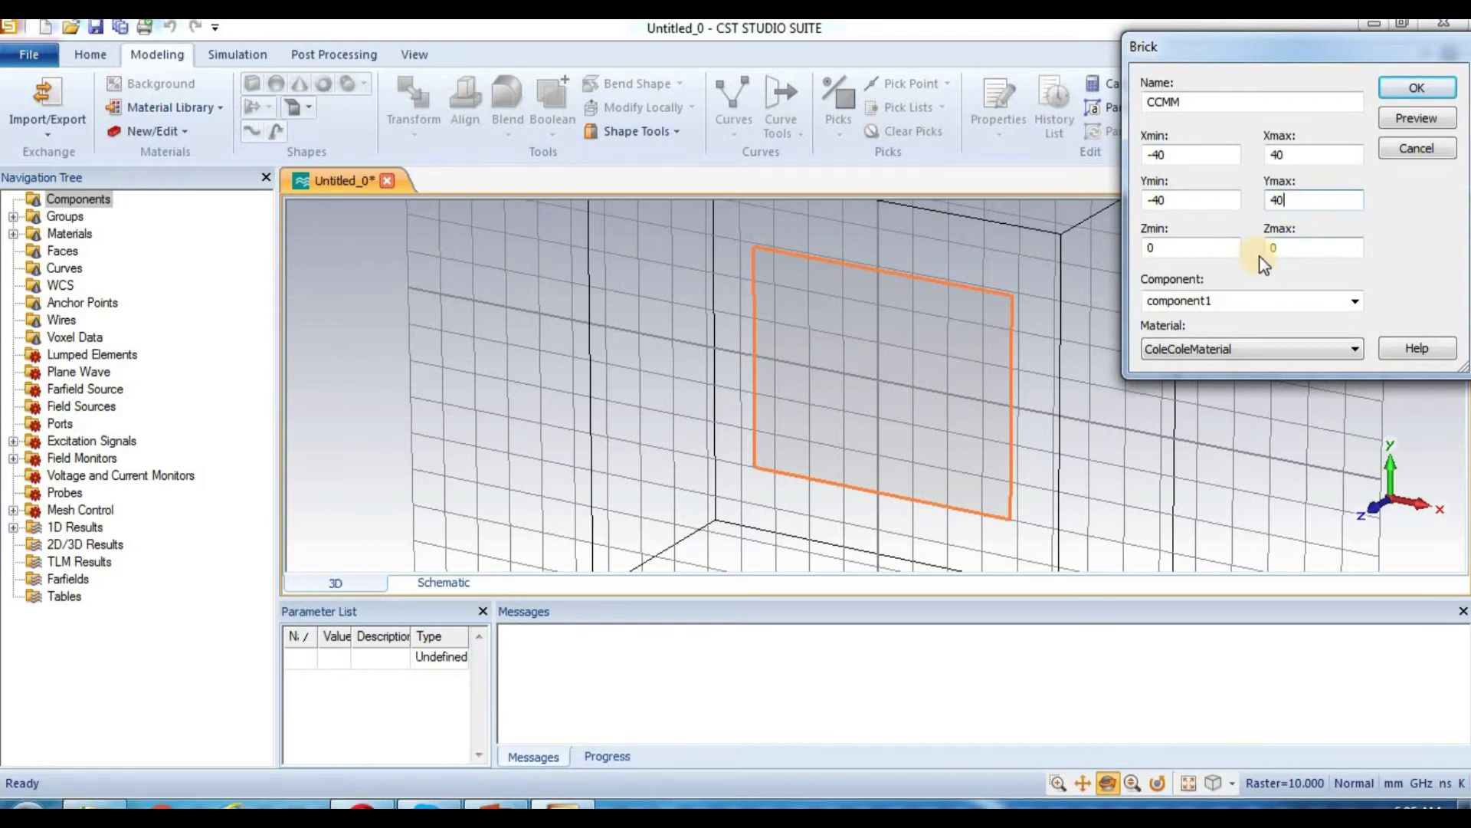
{"action": "left_click", "coordinate": [1280, 248]}
{"action": "type", "text": "1"}
Assign ColeColeMaterial to the CCMM brick, preview the shape and create it.
{"action": "left_click", "coordinate": [1261, 348]}
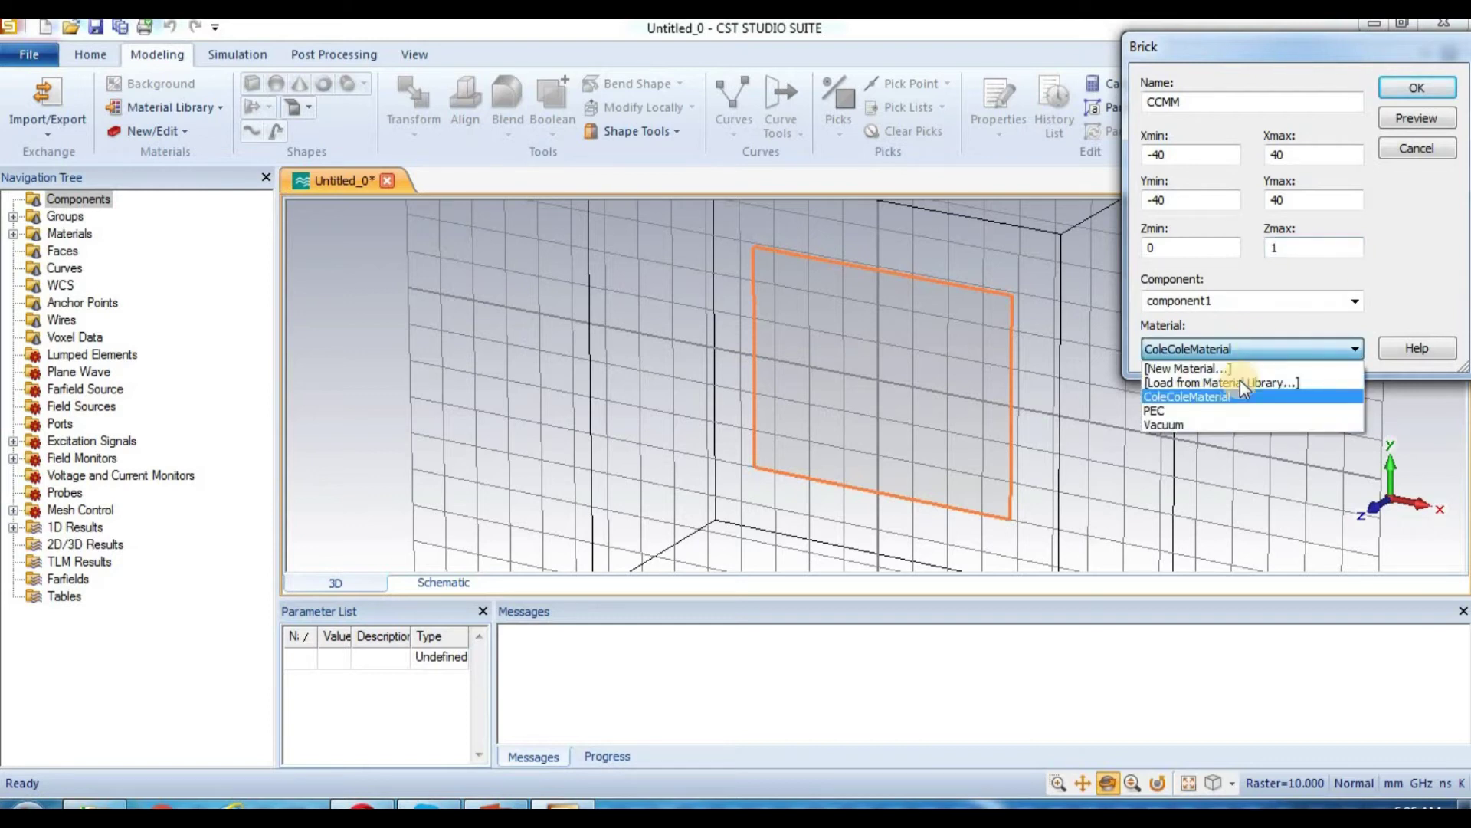
{"action": "left_click", "coordinate": [1189, 396]}
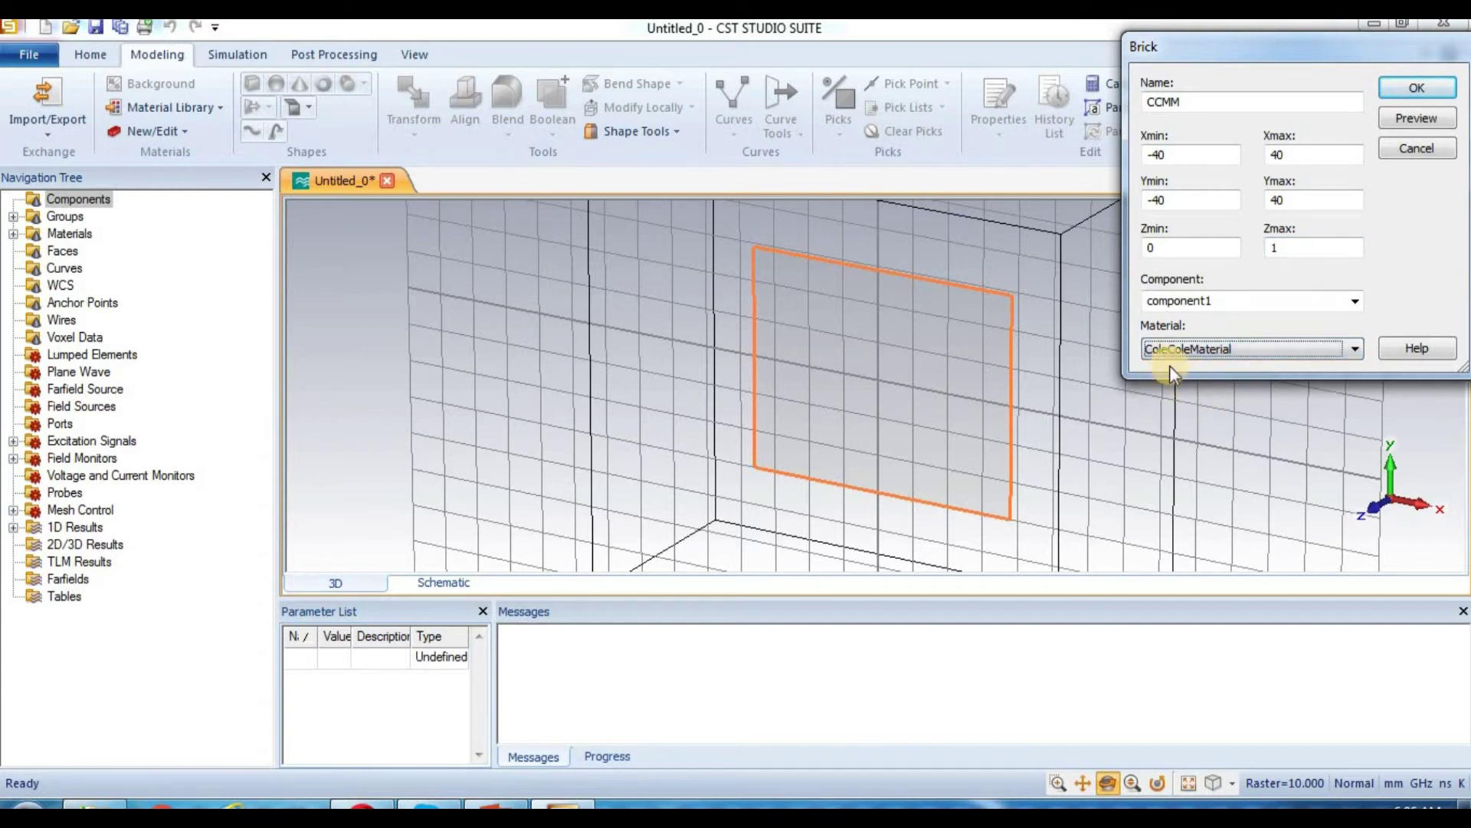
{"action": "left_click", "coordinate": [1238, 353]}
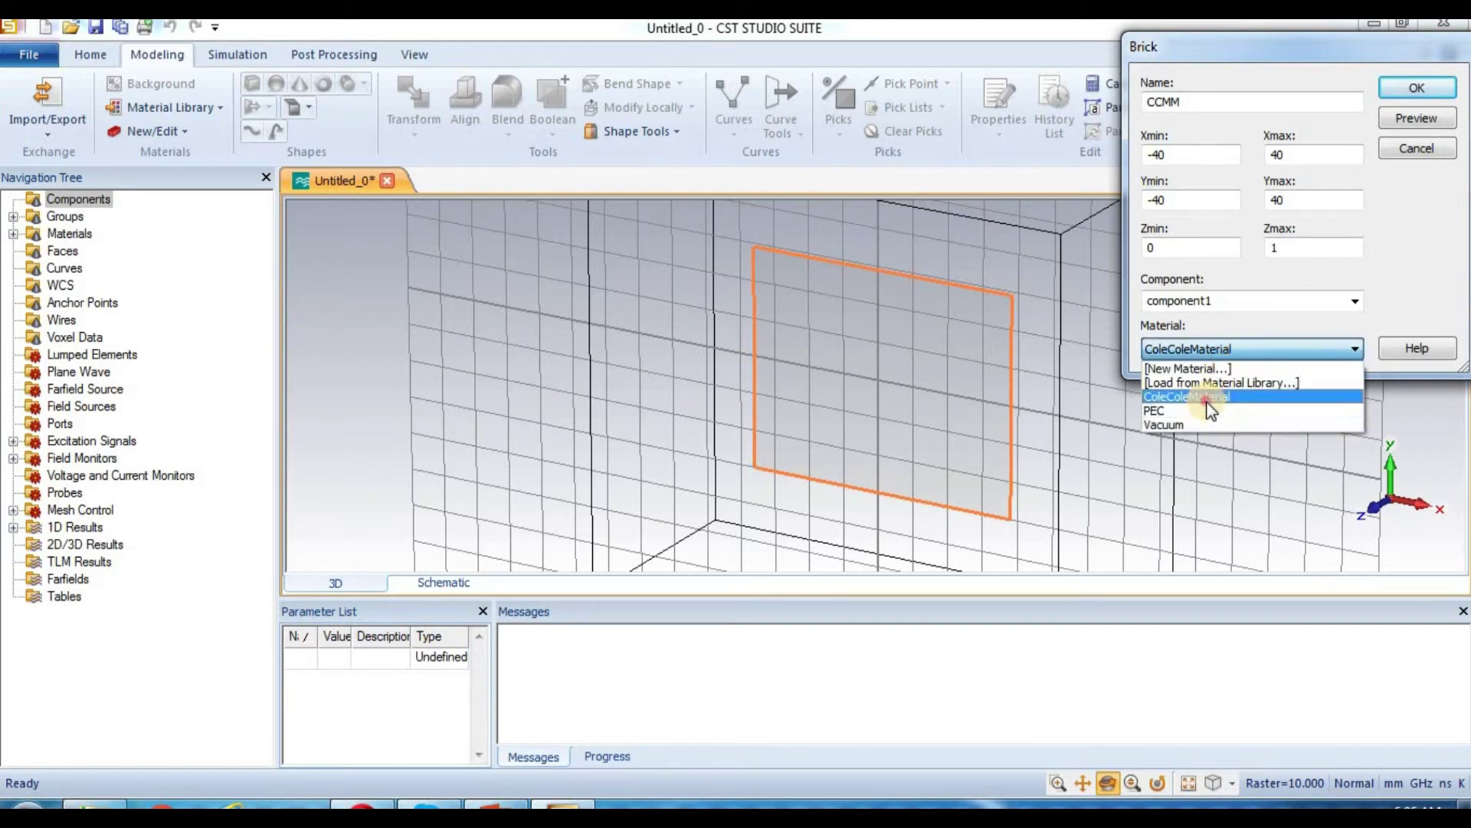
{"action": "left_click", "coordinate": [1207, 399]}
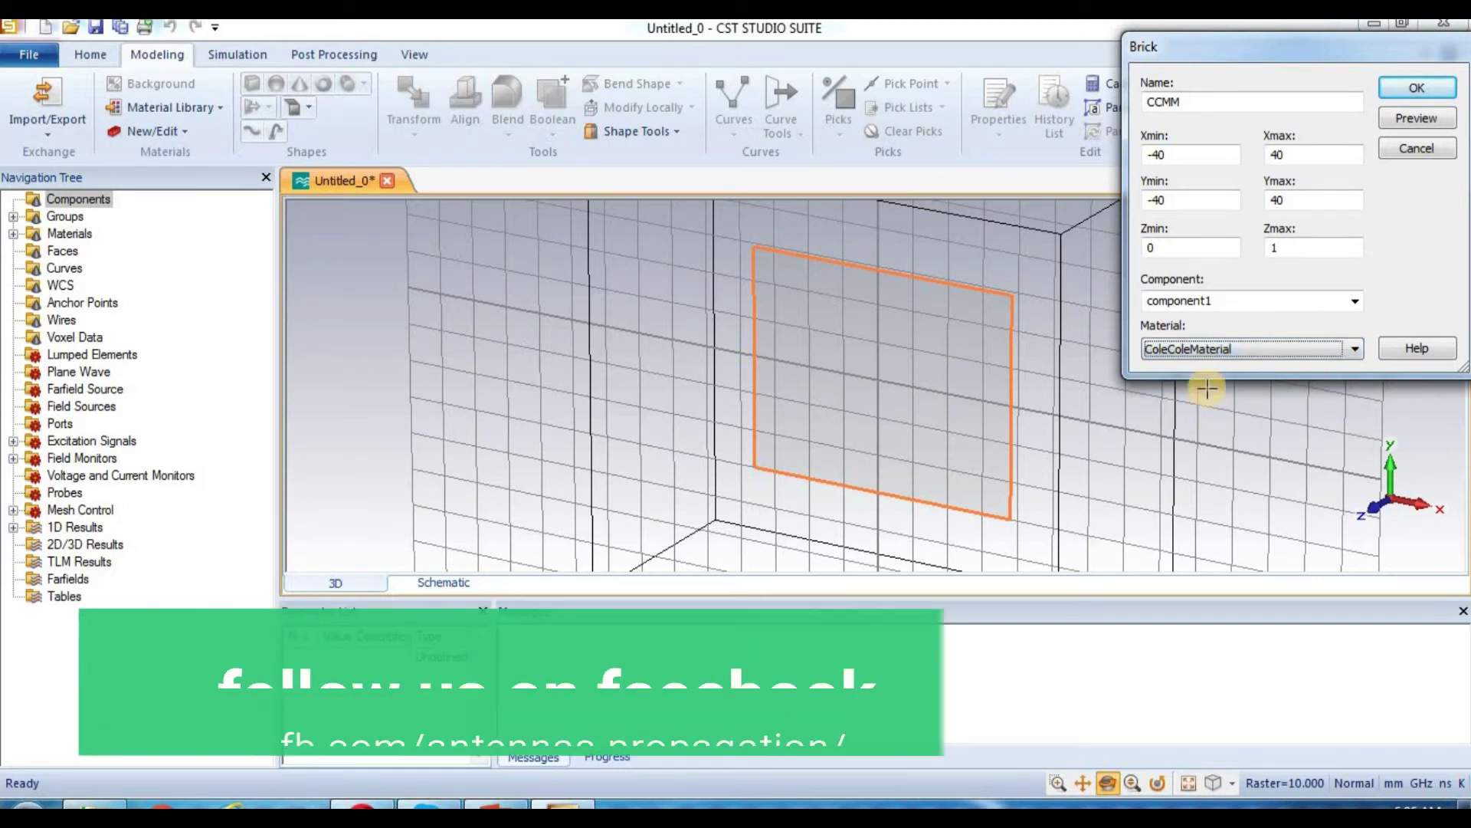
{"action": "left_click", "coordinate": [1400, 115]}
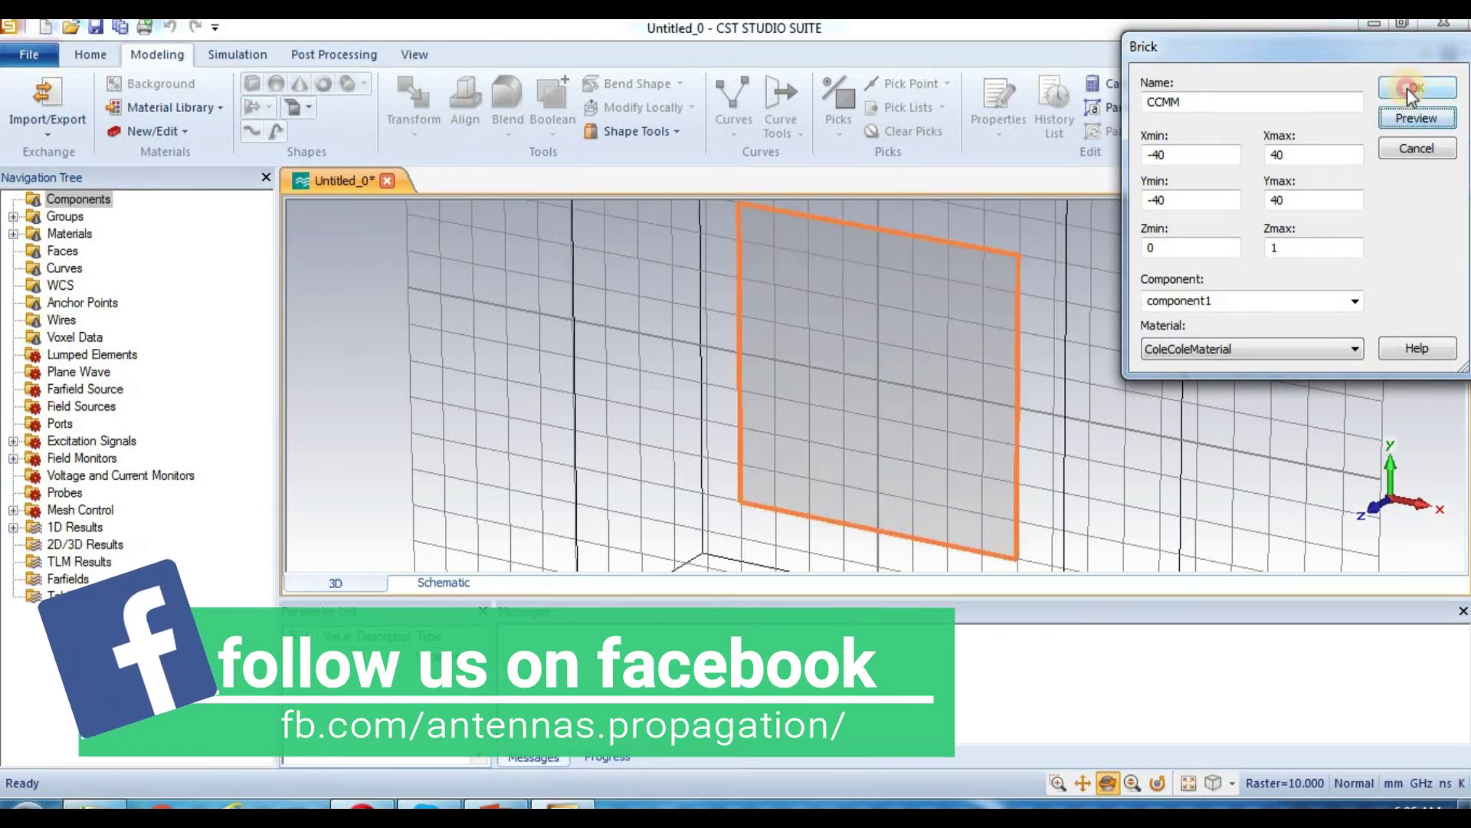
{"action": "left_click", "coordinate": [1410, 87]}
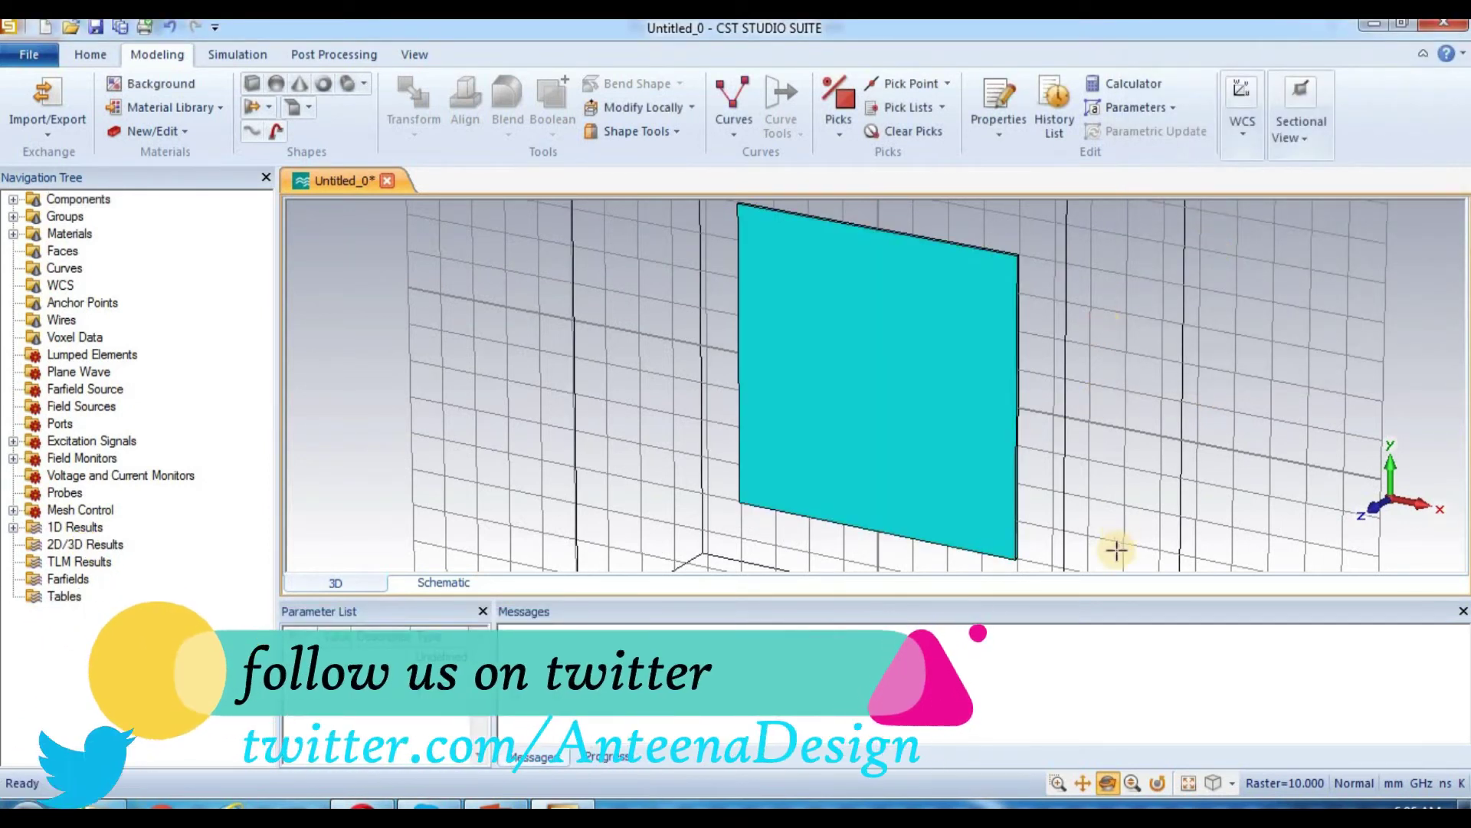
Inspect the finished brick and select CCMM under component1 to check its material properties.
{"action": "left_click_drag", "start_coordinate": [966, 441], "coordinate": [1009, 374]}
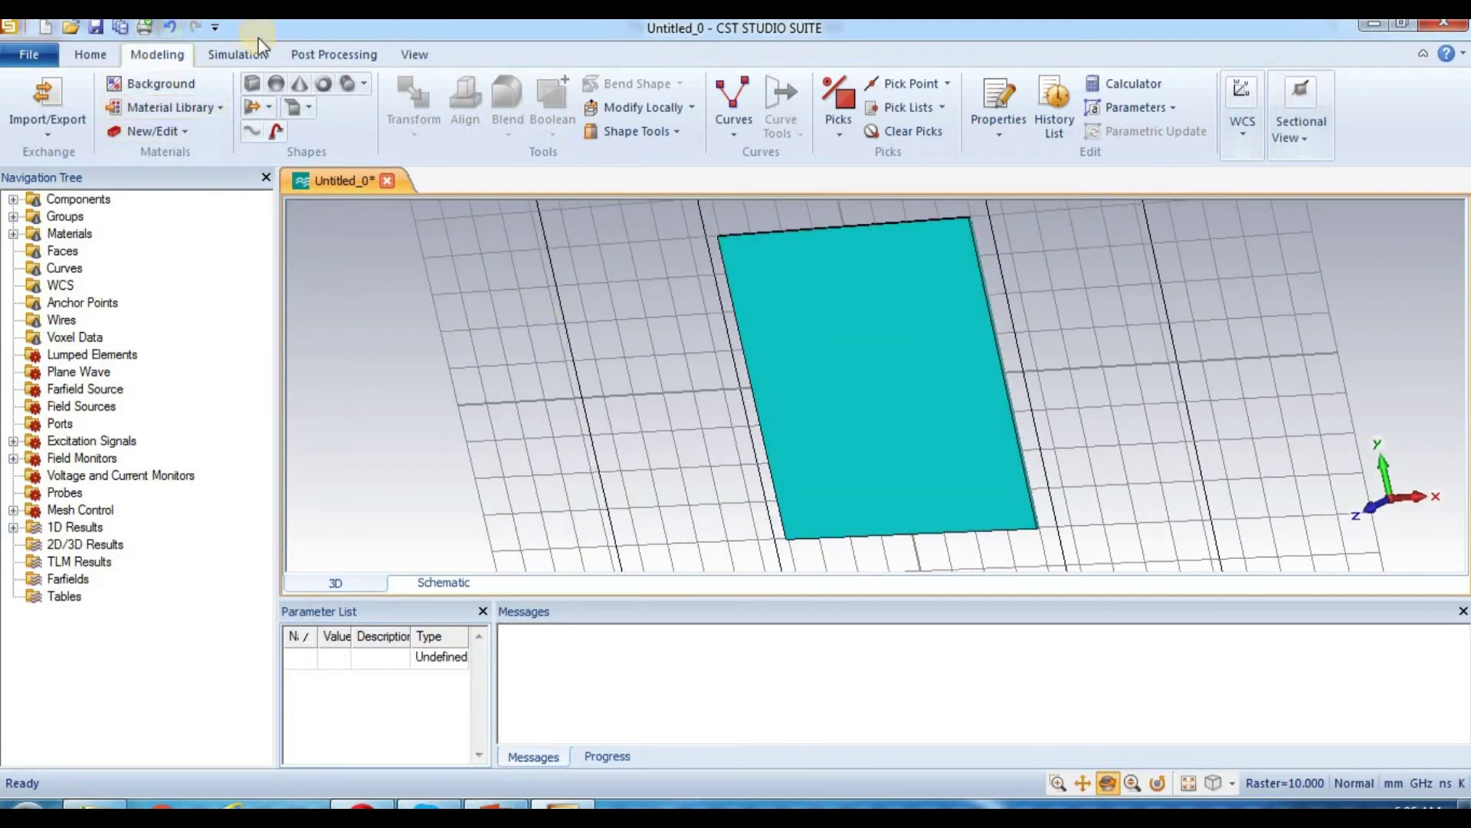
{"action": "left_click", "coordinate": [90, 55]}
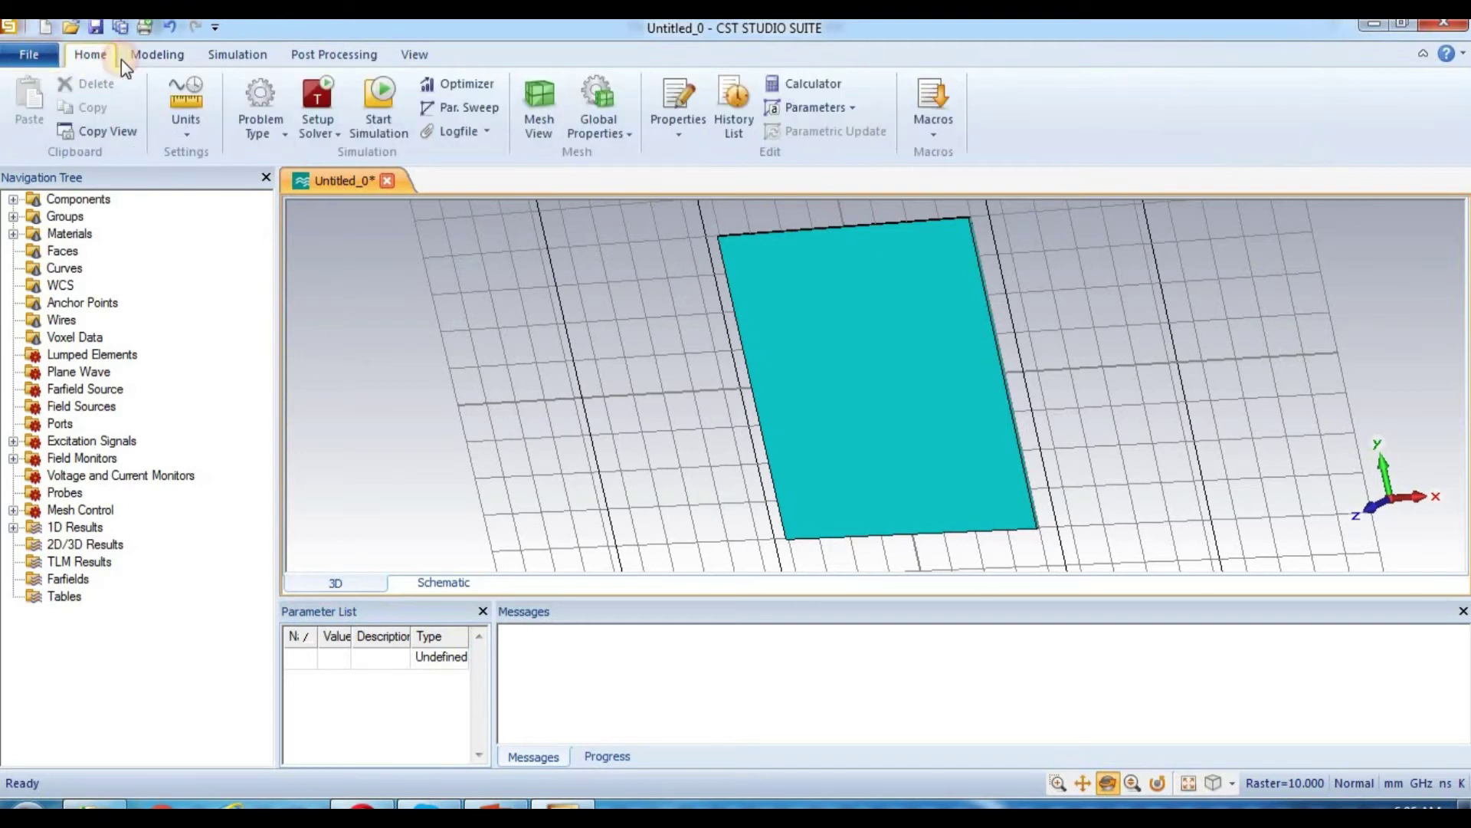
{"action": "left_click", "coordinate": [229, 51]}
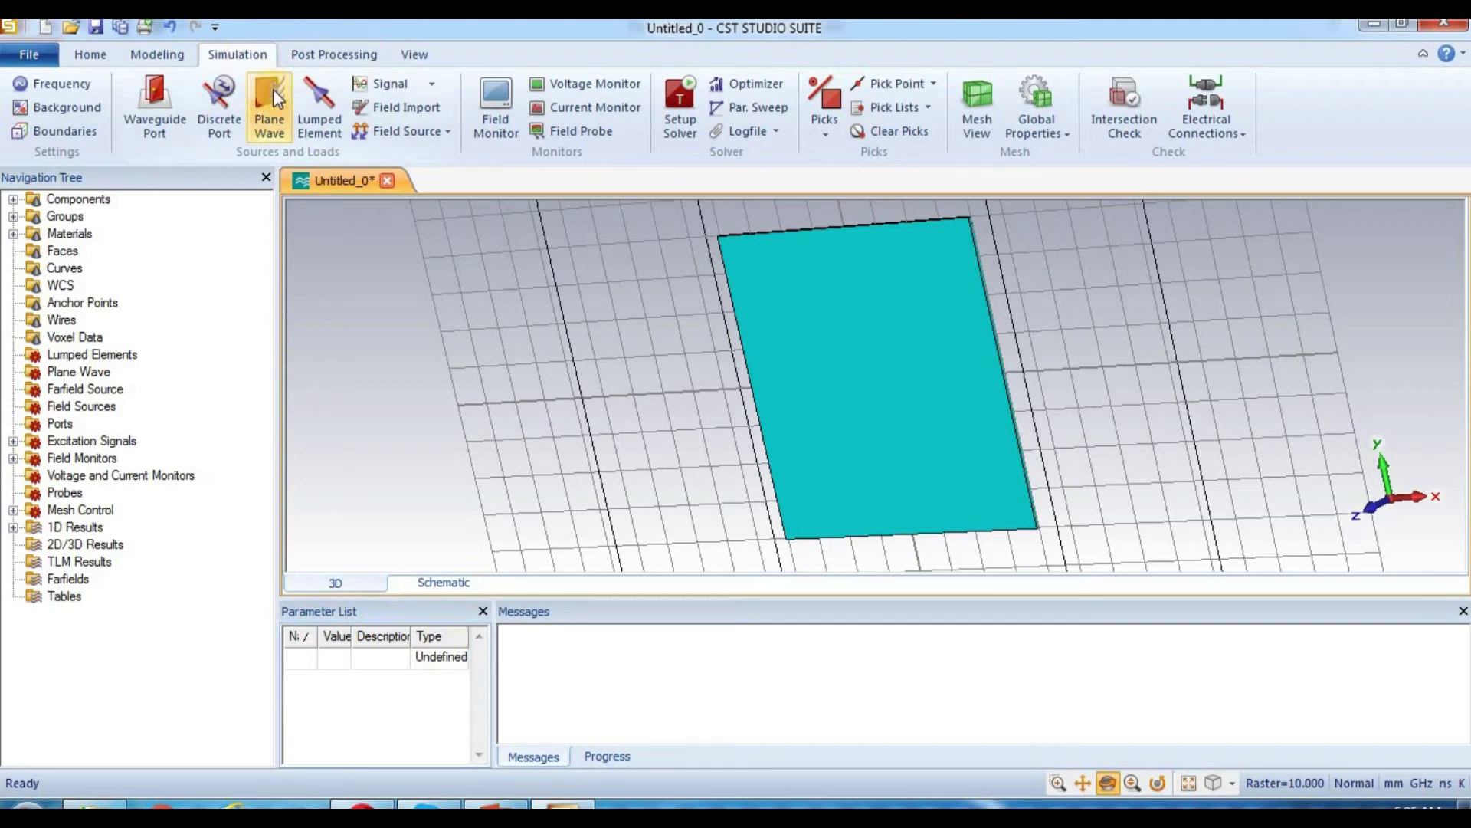
{"action": "double_click", "coordinate": [34, 200]}
{"action": "left_click", "coordinate": [35, 216]}
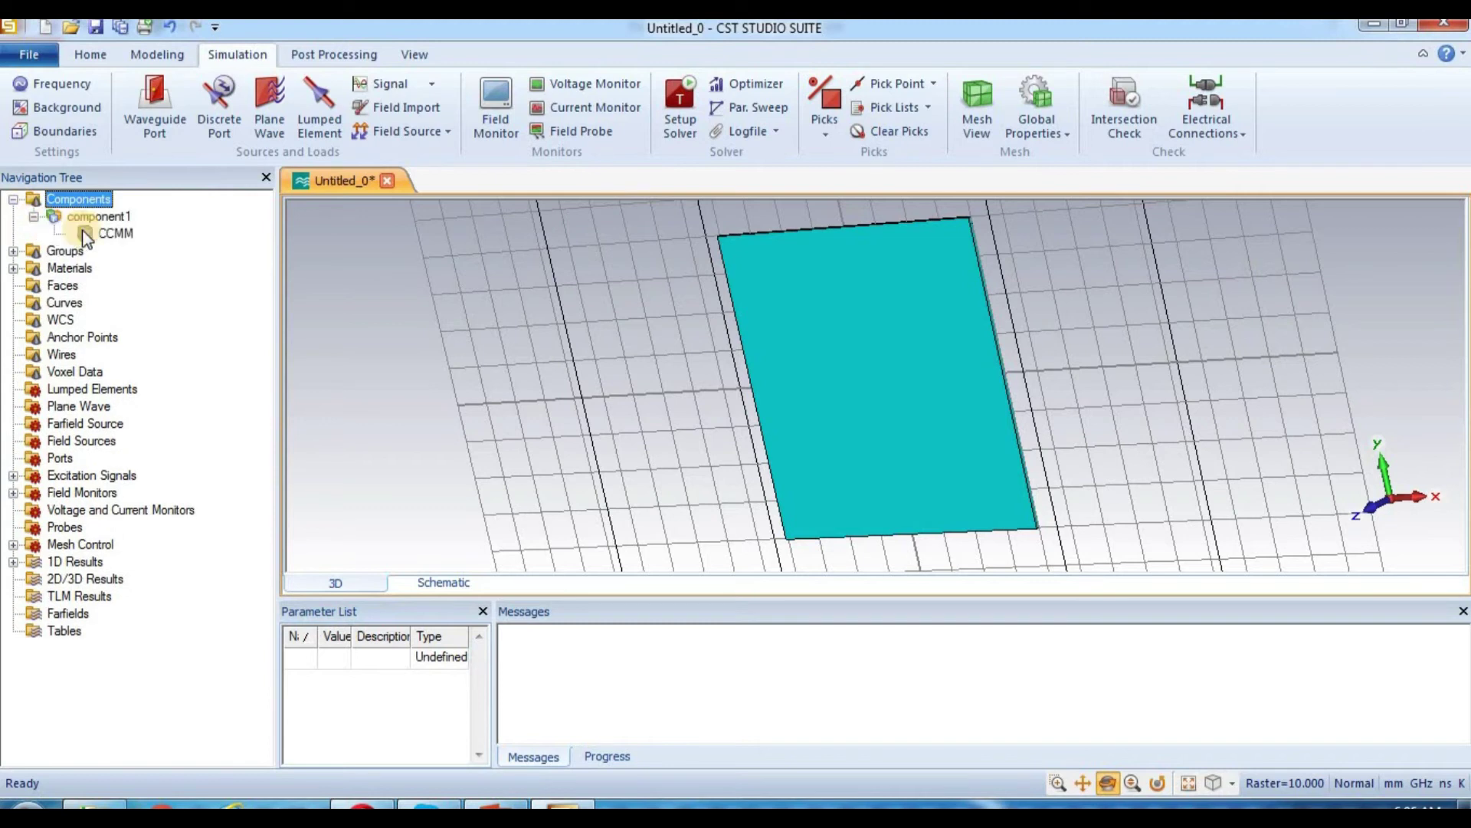
{"action": "left_click", "coordinate": [111, 235]}
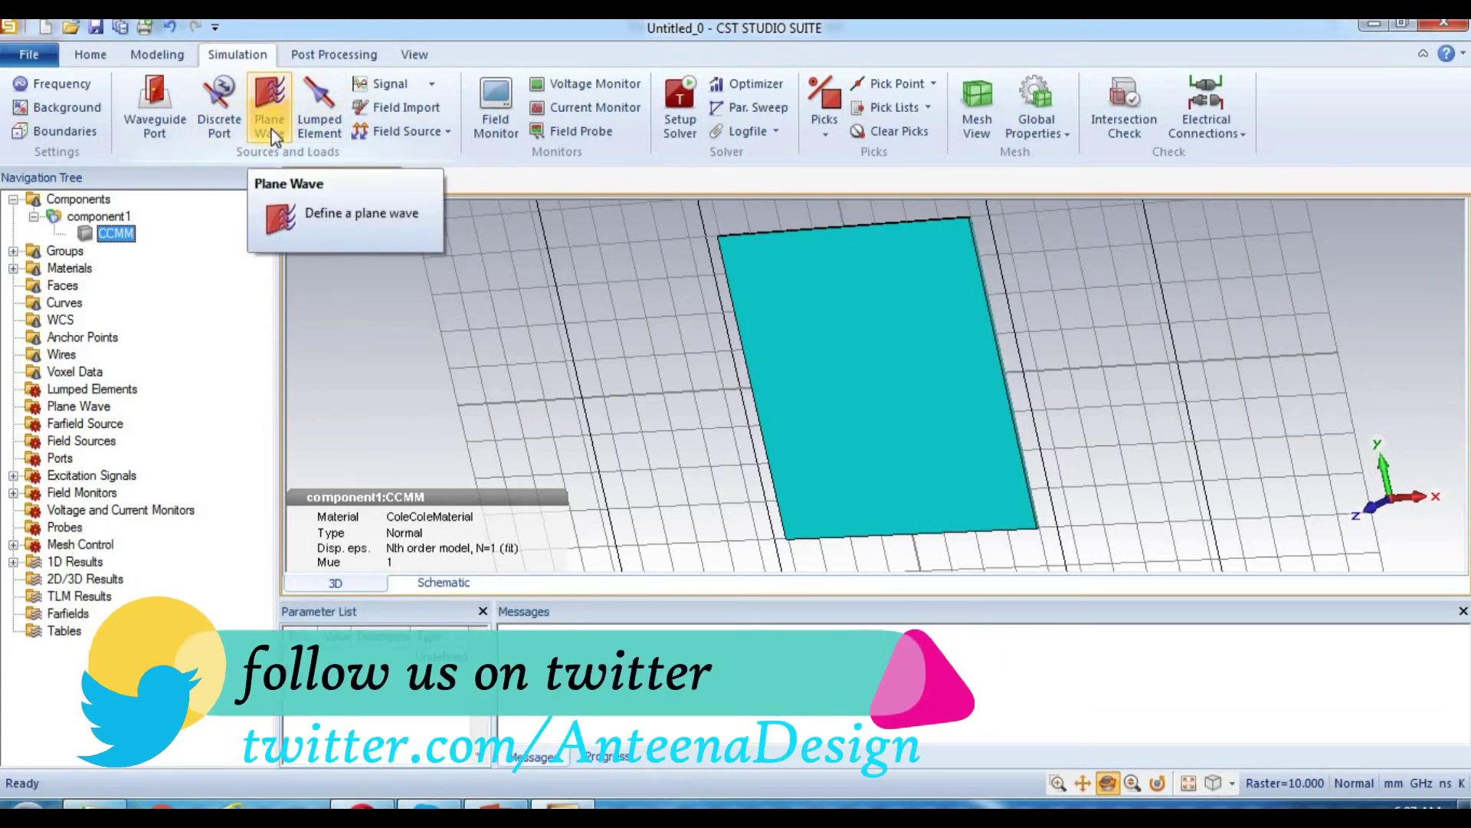
Define a linearly polarized plane wave with propagation normal Z = 1 and electric field vector X = 1 V/m.
{"action": "left_click", "coordinate": [272, 131]}
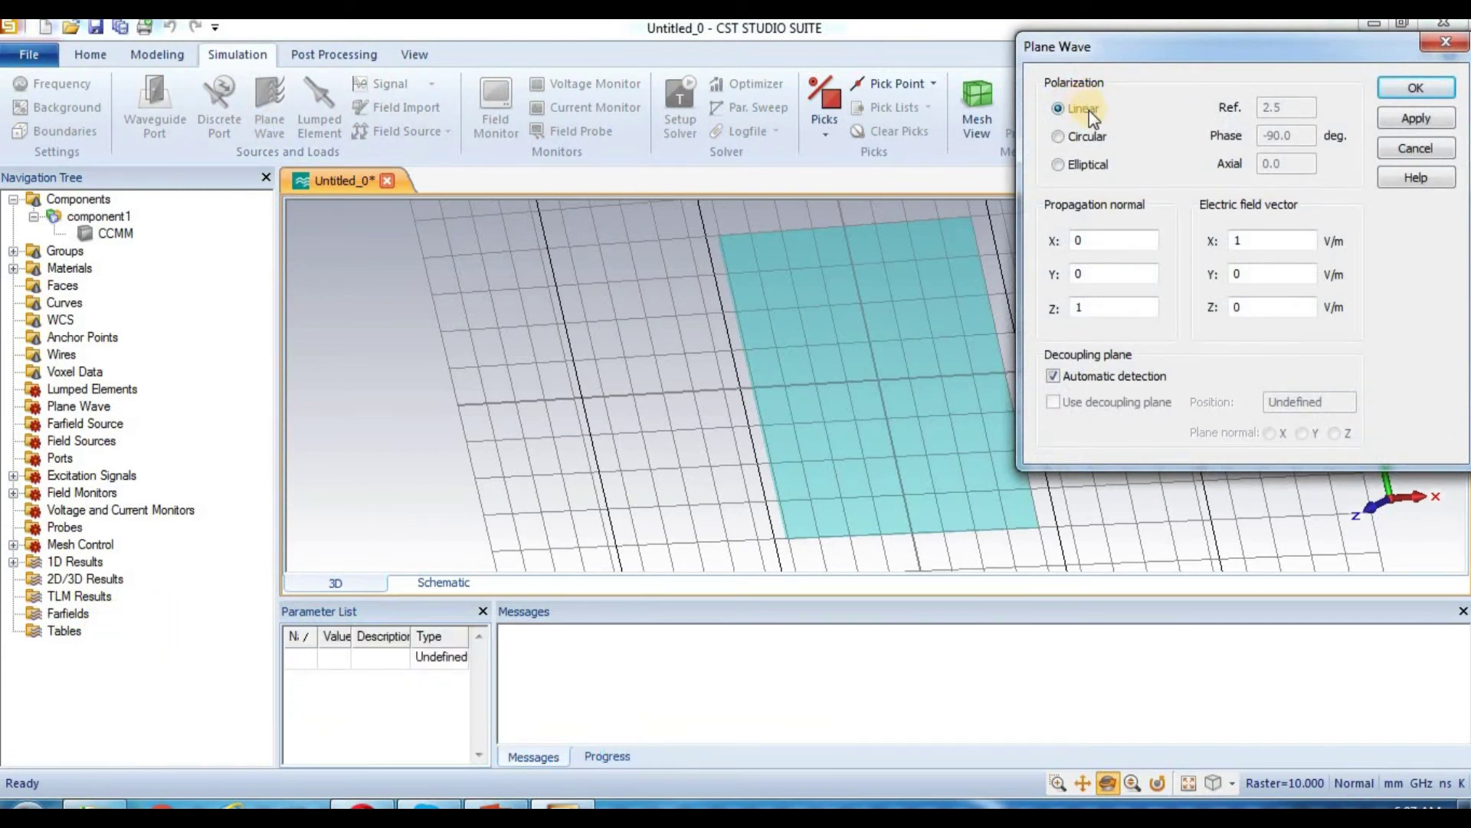
{"action": "left_click", "coordinate": [1087, 136]}
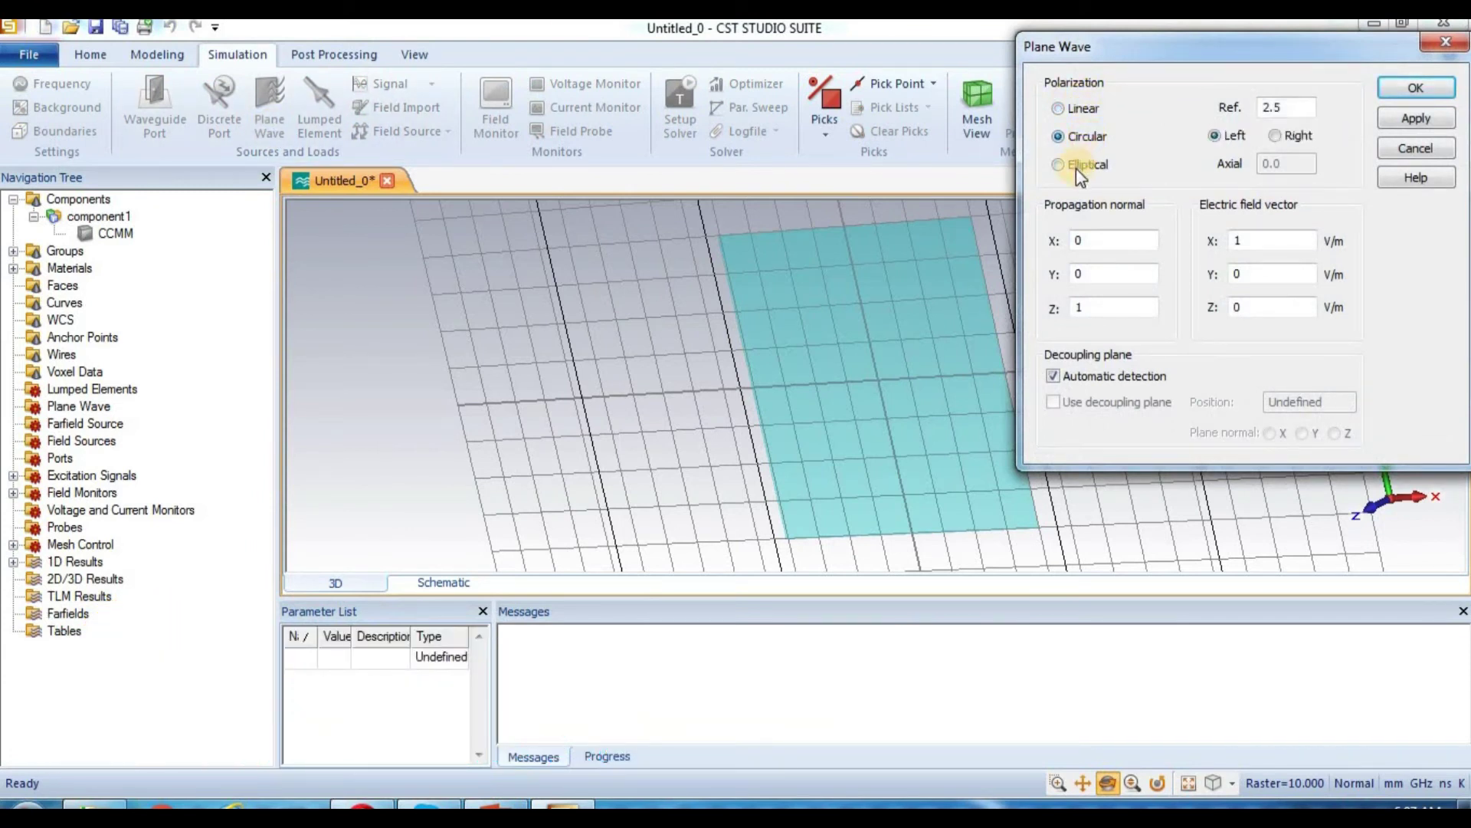
{"action": "left_click", "coordinate": [1076, 167]}
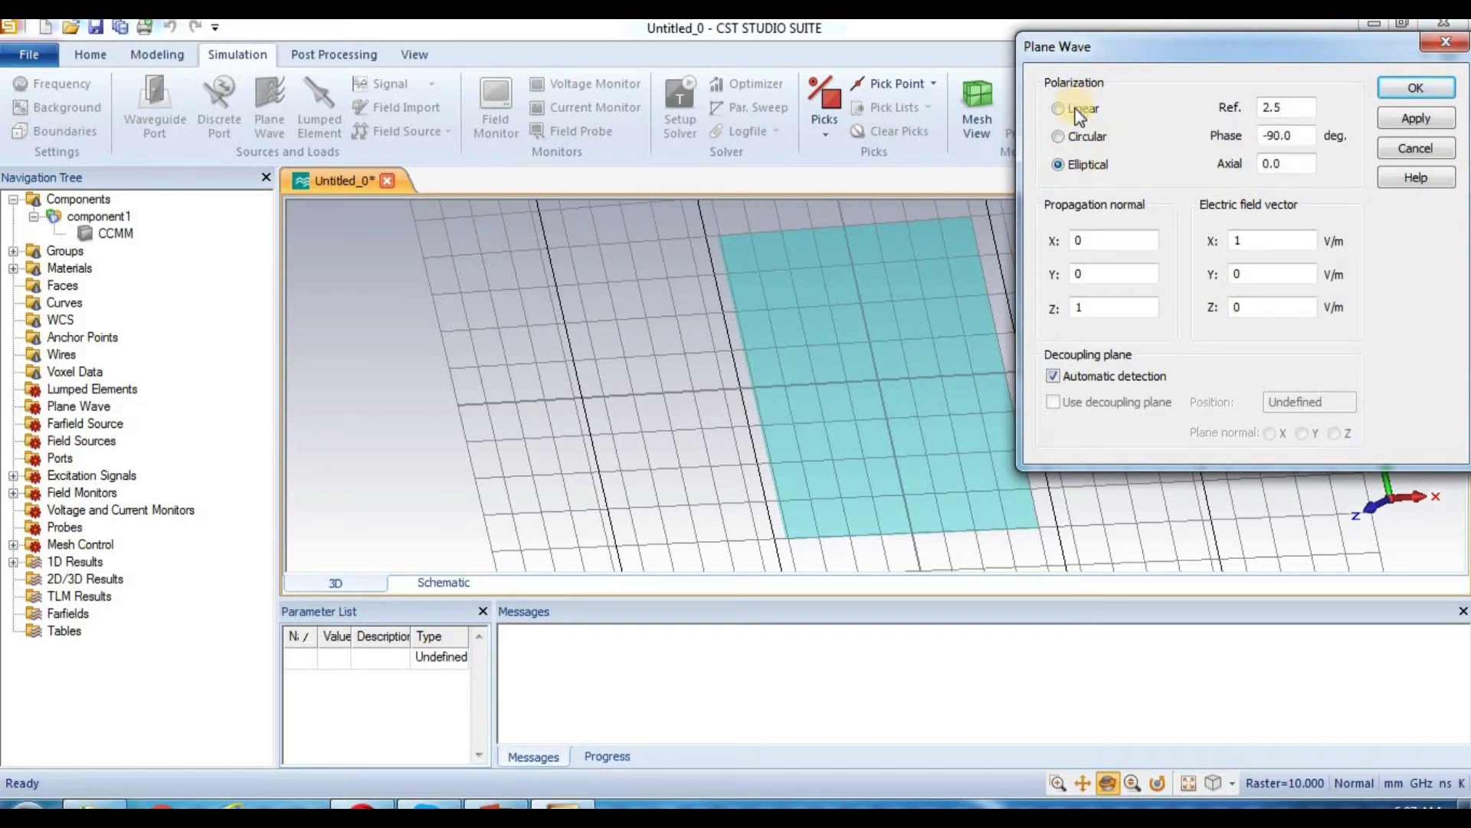
{"action": "left_click", "coordinate": [1077, 110]}
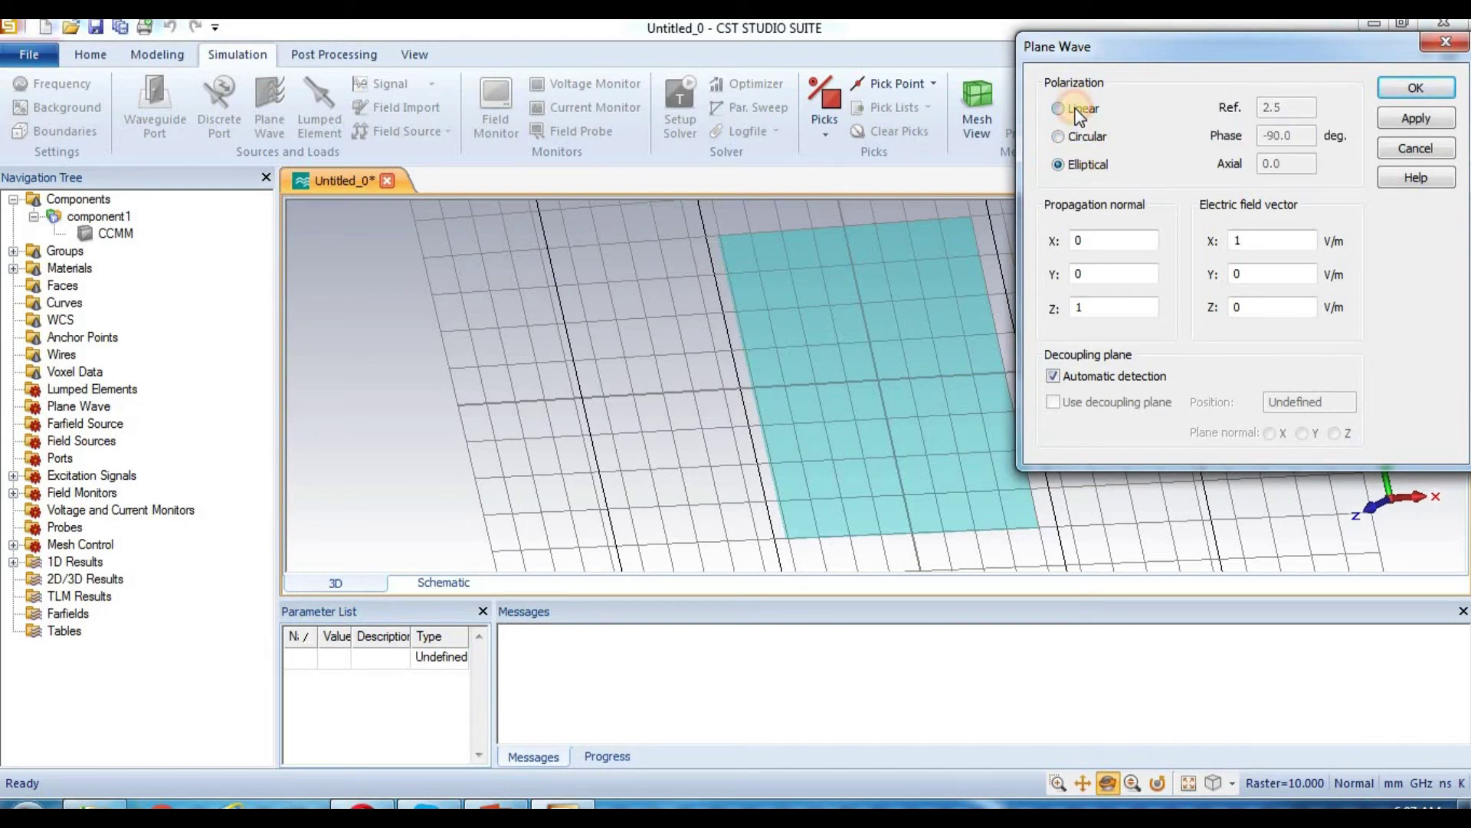
{"action": "left_click", "coordinate": [1428, 121]}
{"action": "left_click", "coordinate": [1418, 115]}
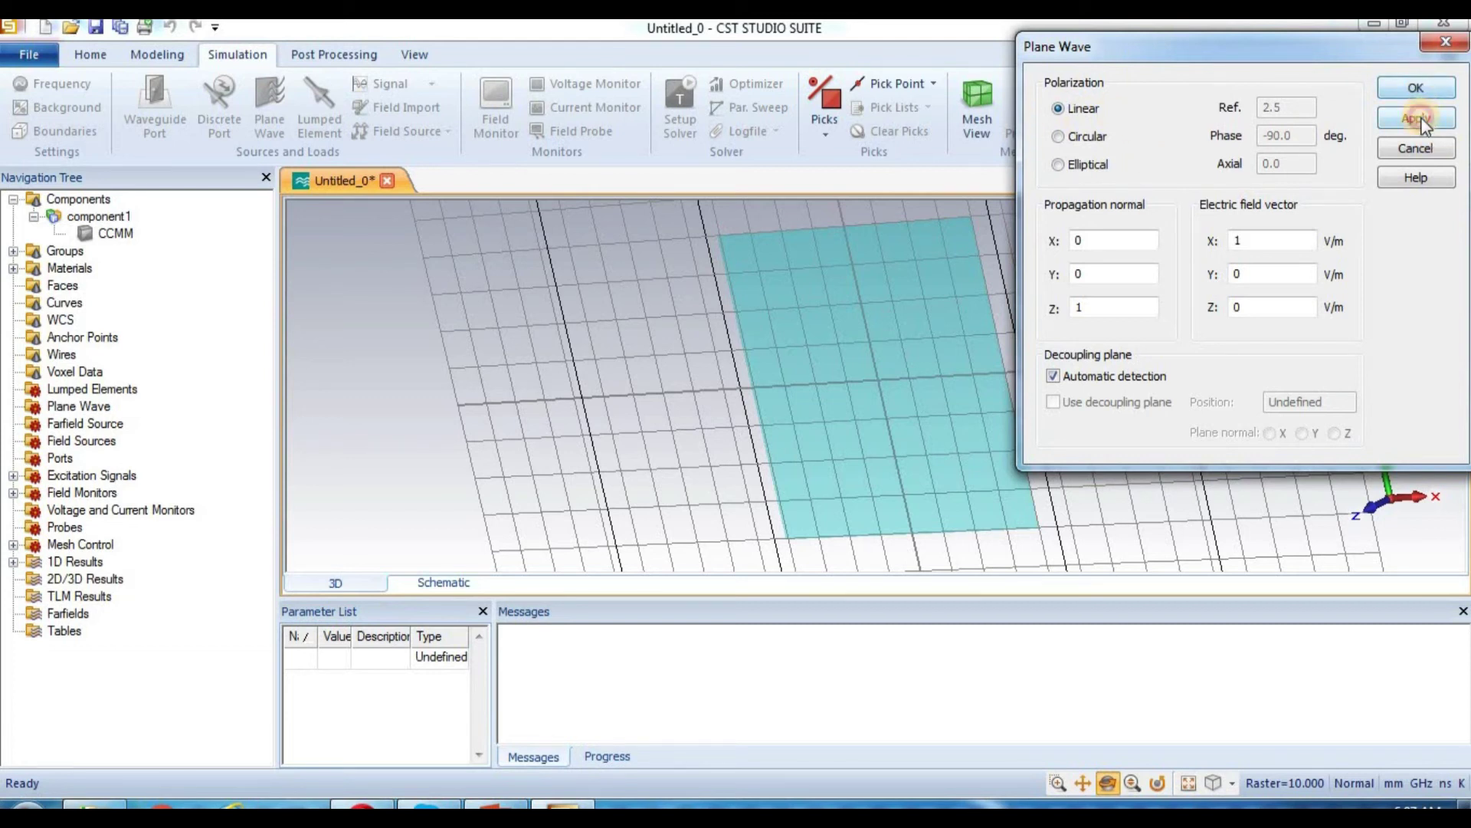
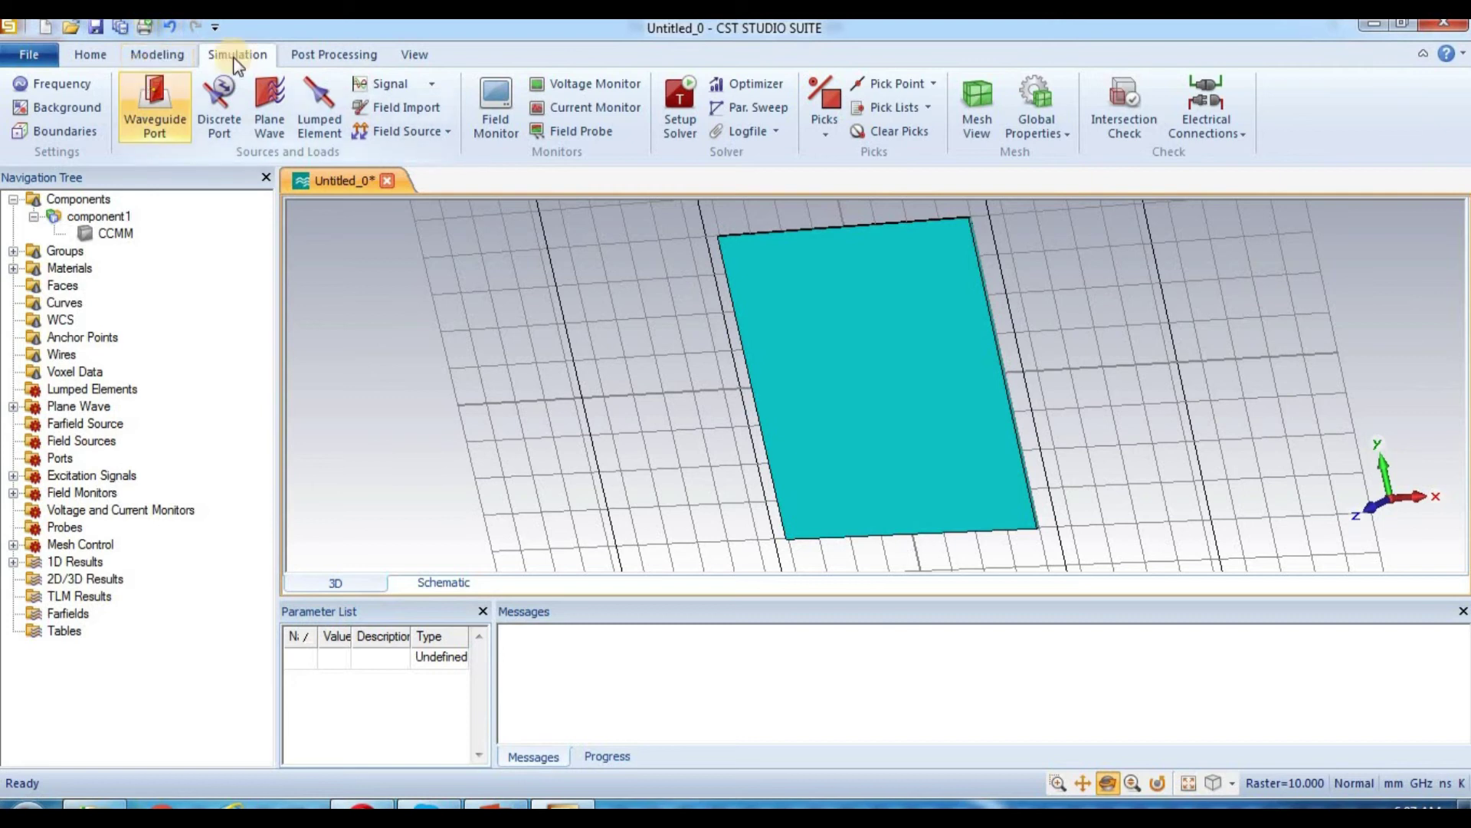
Run the simulation of the brick with the plane wave excitation.
{"action": "left_click", "coordinate": [83, 52]}
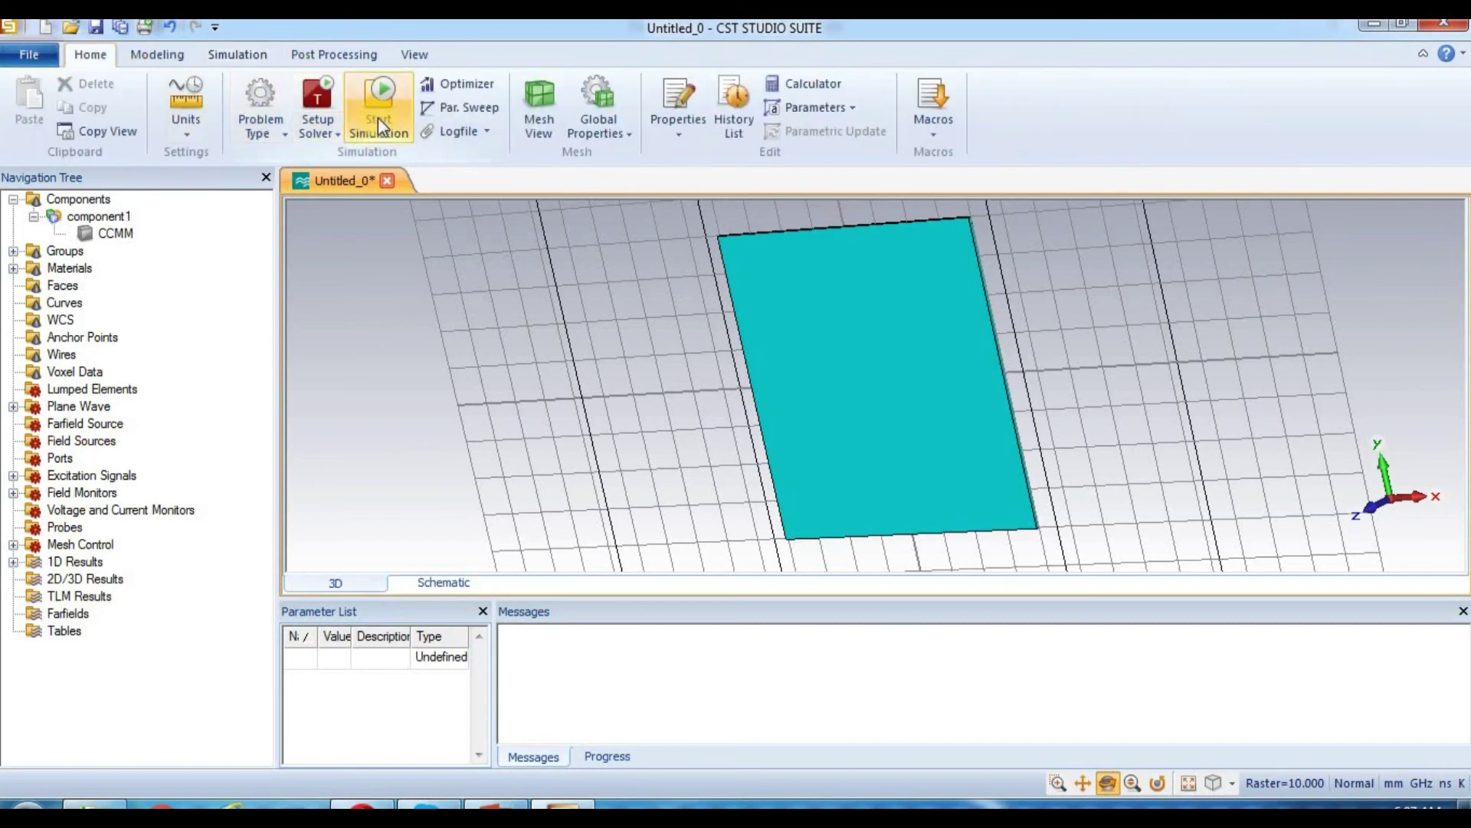
{"action": "left_click", "coordinate": [379, 117]}
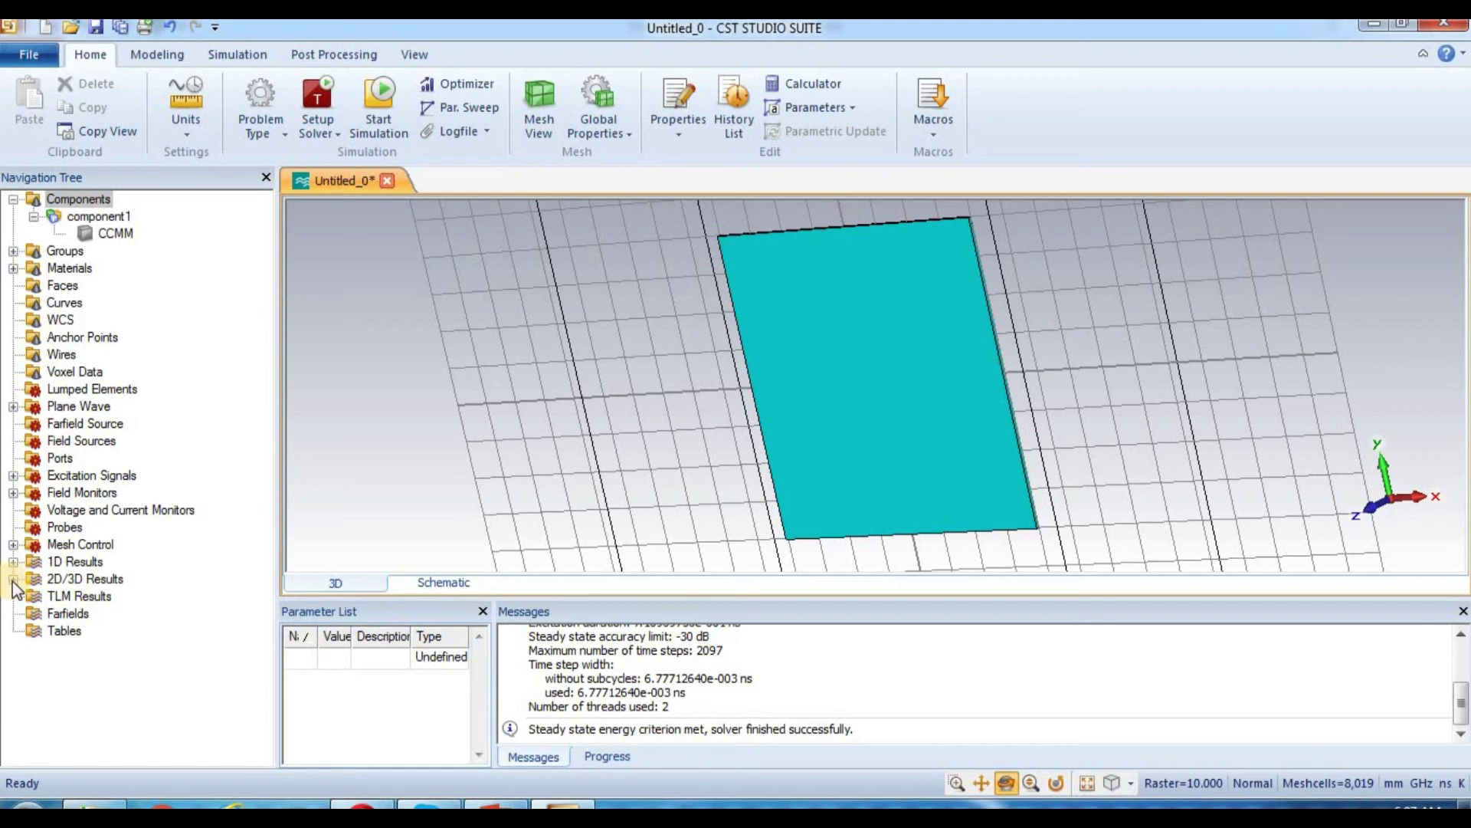
Display the E-field result at 2.5 GHz as an animated plot fitted to the view.
{"action": "left_click", "coordinate": [80, 596]}
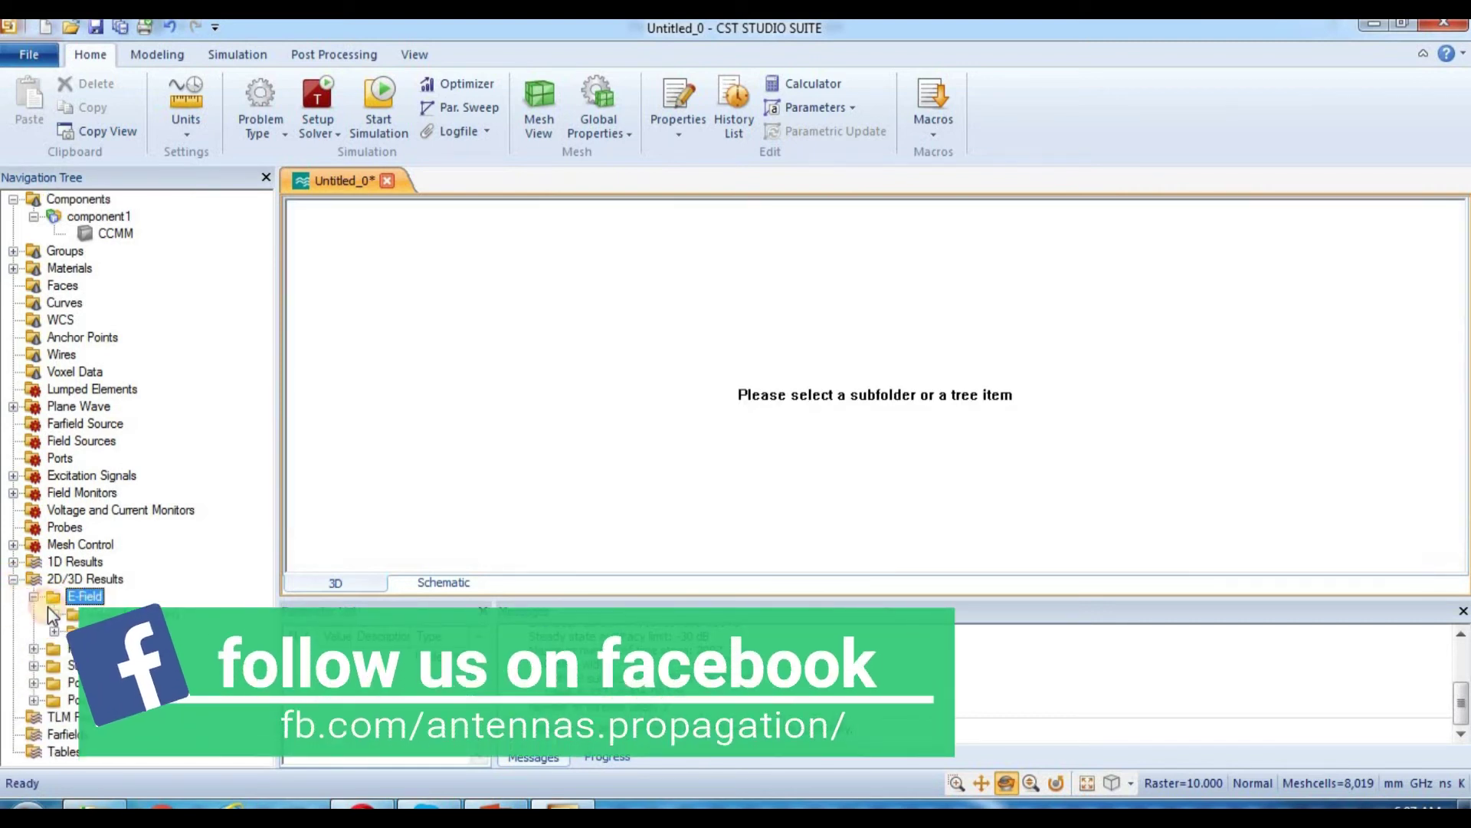
{"action": "left_click", "coordinate": [132, 614]}
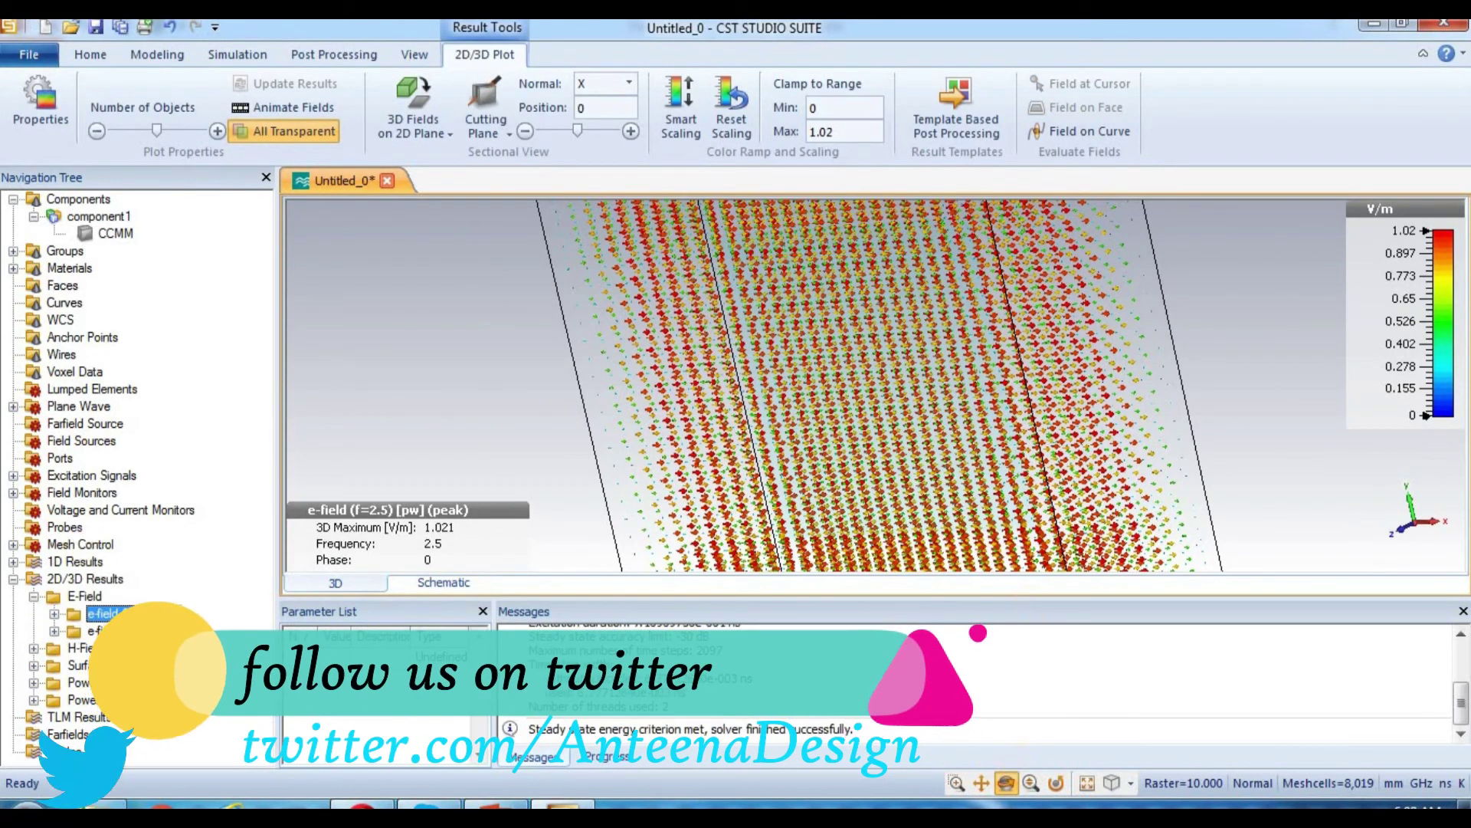
{"action": "left_click", "coordinate": [278, 106]}
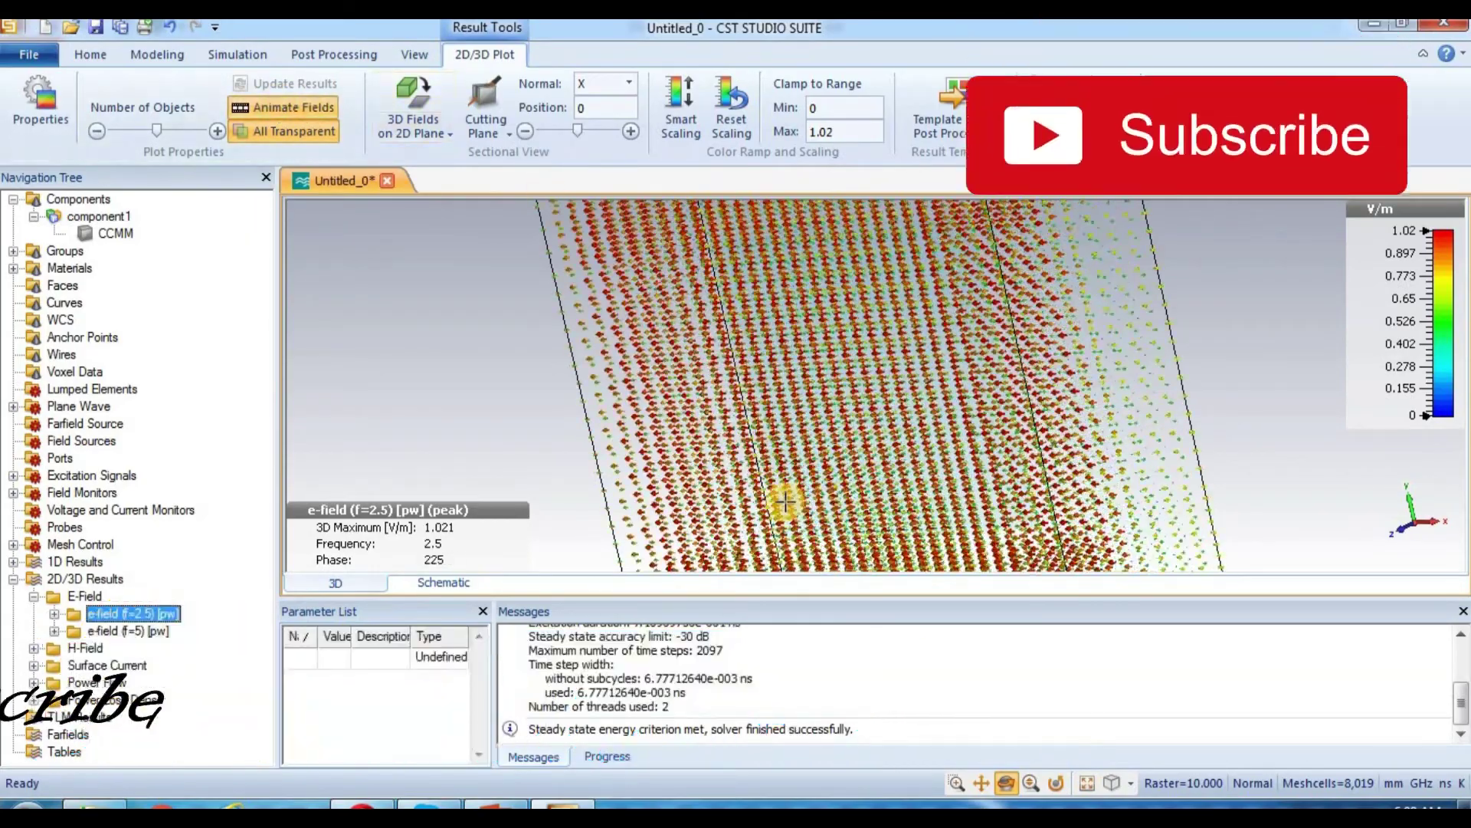
{"action": "left_click", "coordinate": [1084, 783]}
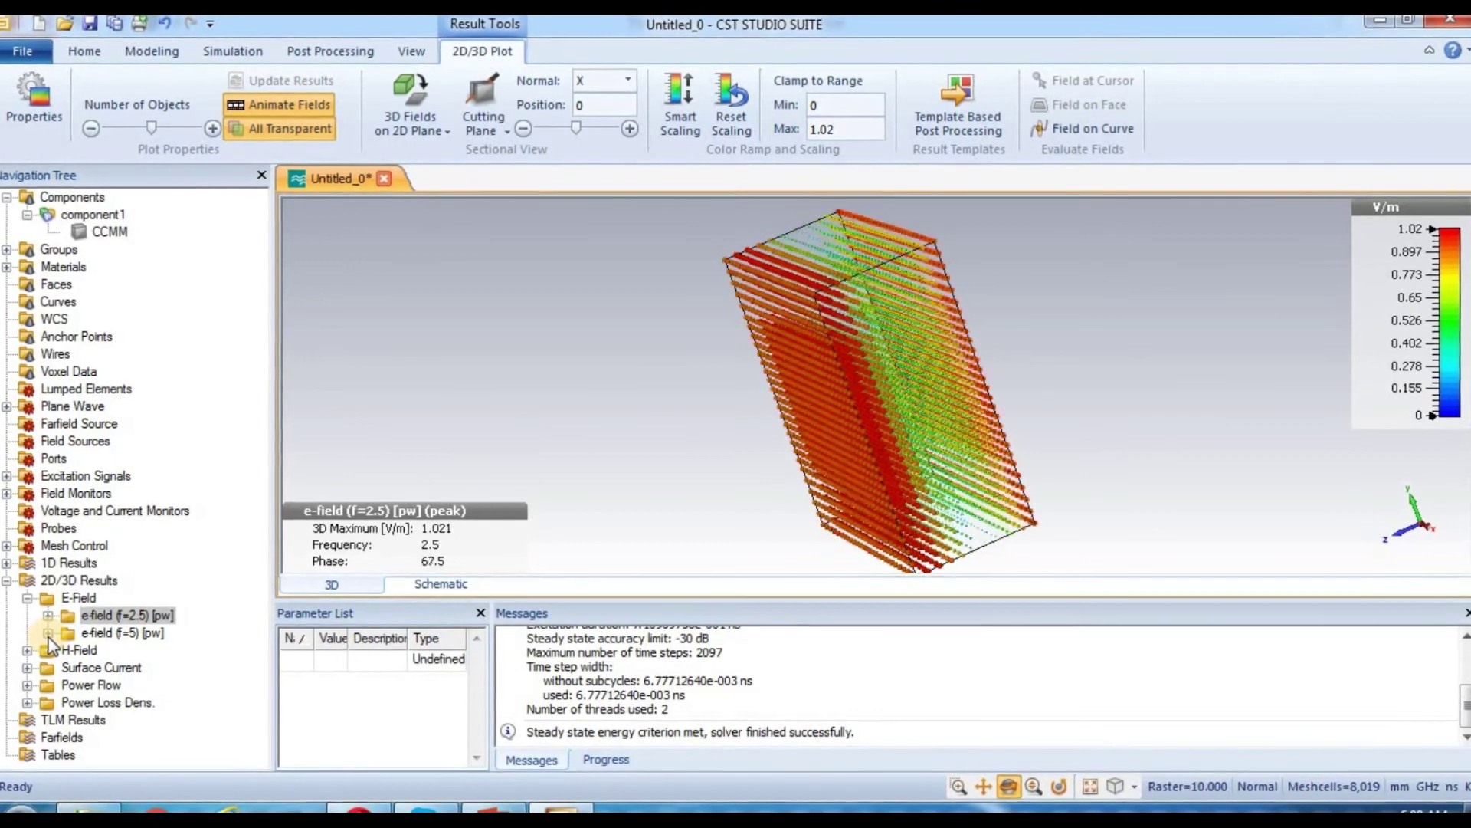
Examine the animated E-field at 5 GHz through its X, Y, Z, Abs, Normal and Tangential components.
{"action": "left_click", "coordinate": [72, 635]}
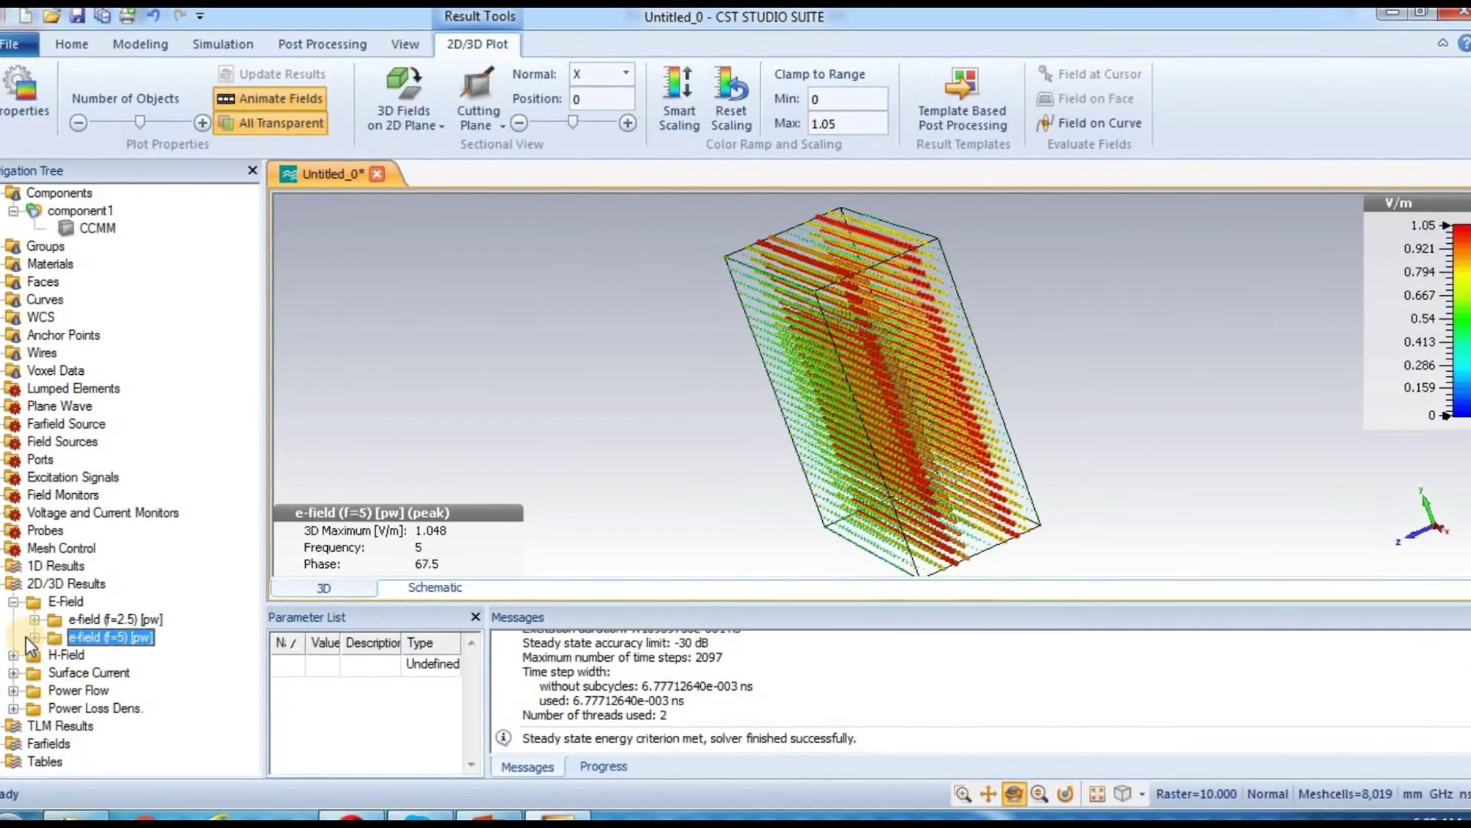
{"action": "left_click", "coordinate": [38, 636]}
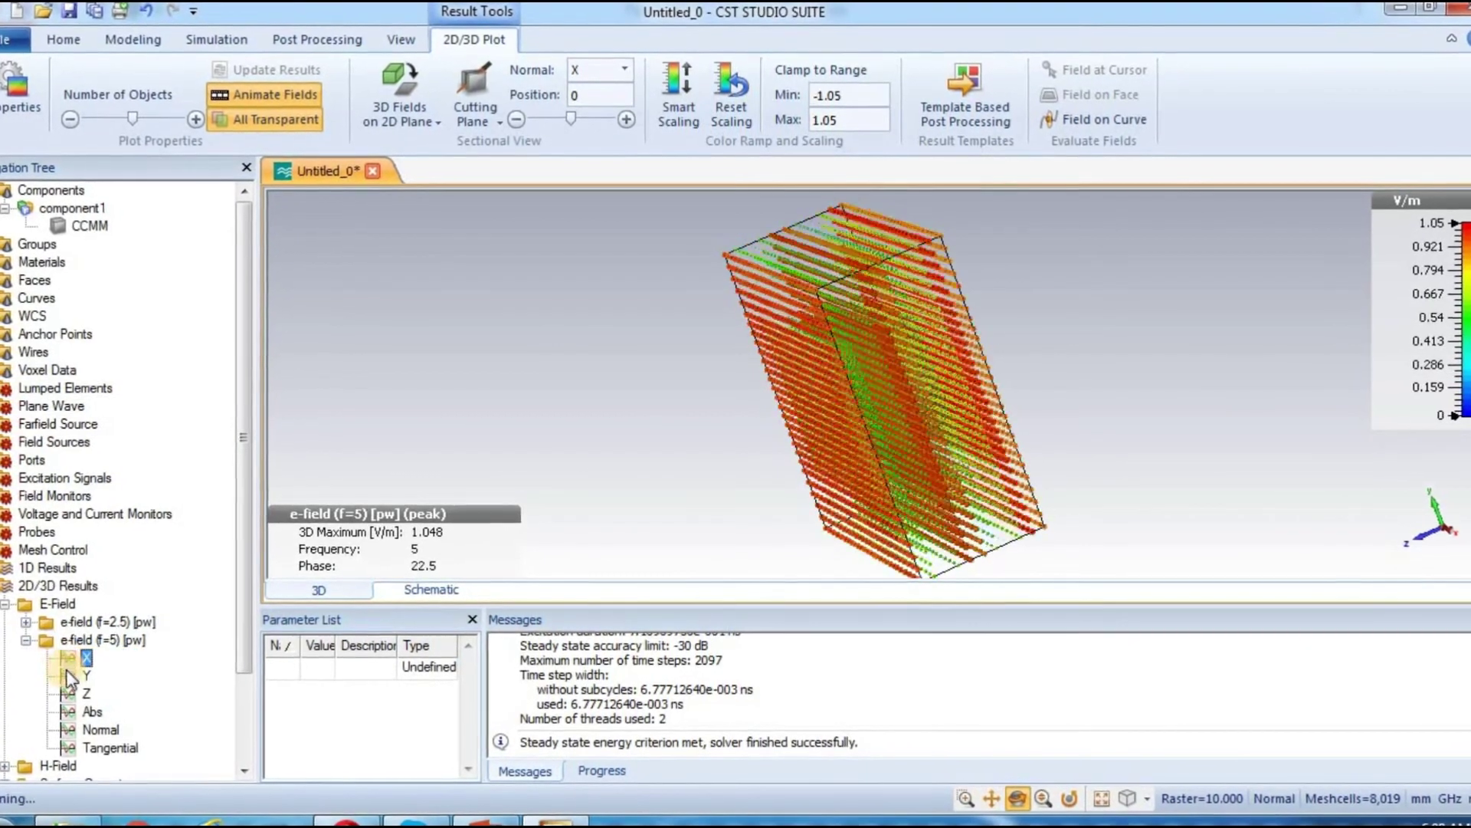
{"action": "left_click", "coordinate": [73, 674]}
{"action": "left_click", "coordinate": [61, 696]}
{"action": "left_click", "coordinate": [55, 720]}
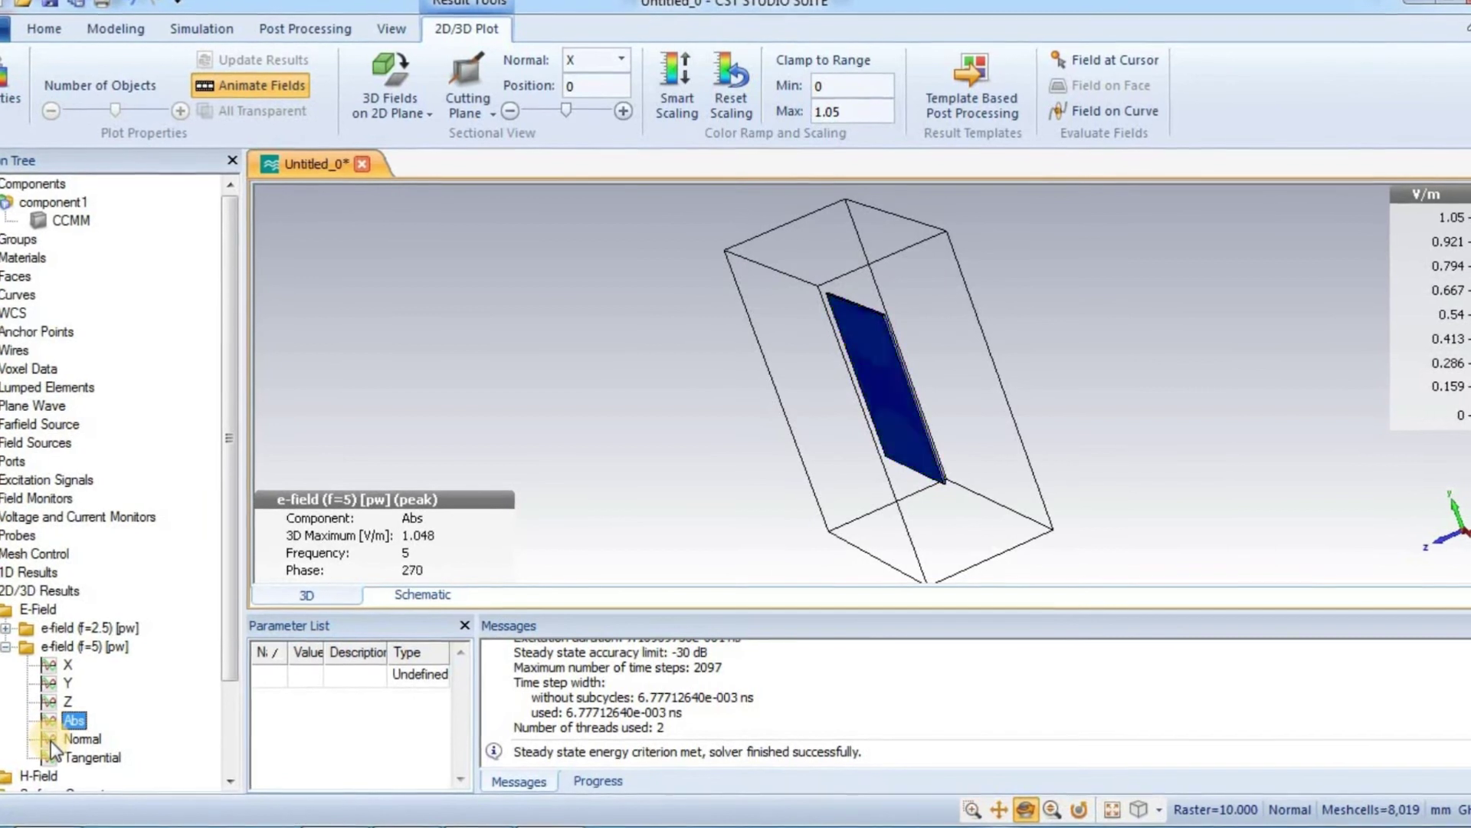
{"action": "left_click", "coordinate": [45, 740]}
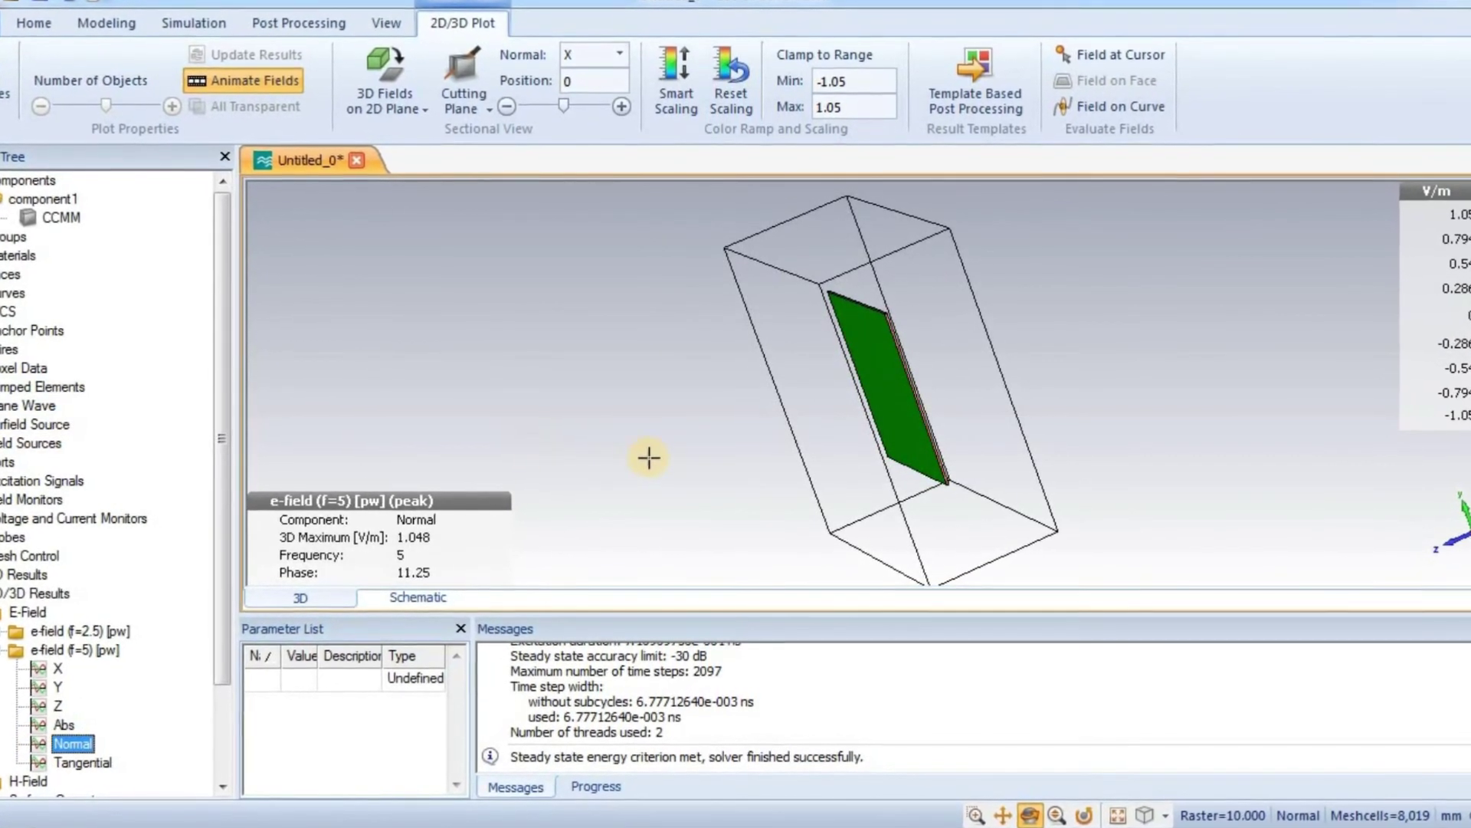
{"action": "left_click", "coordinate": [92, 767]}
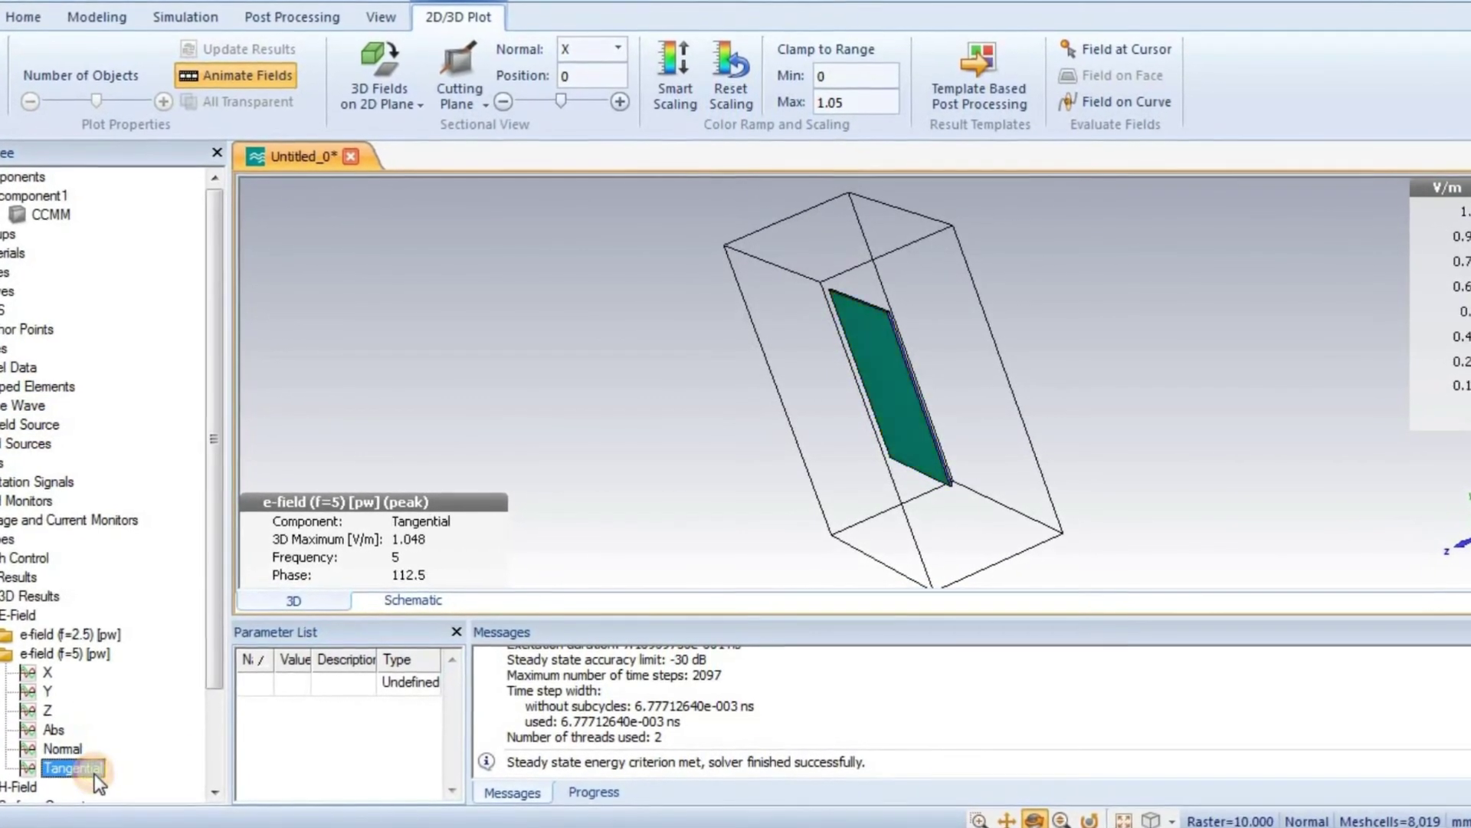
{"action": "left_click_drag", "start_coordinate": [772, 520], "coordinate": [967, 415]}
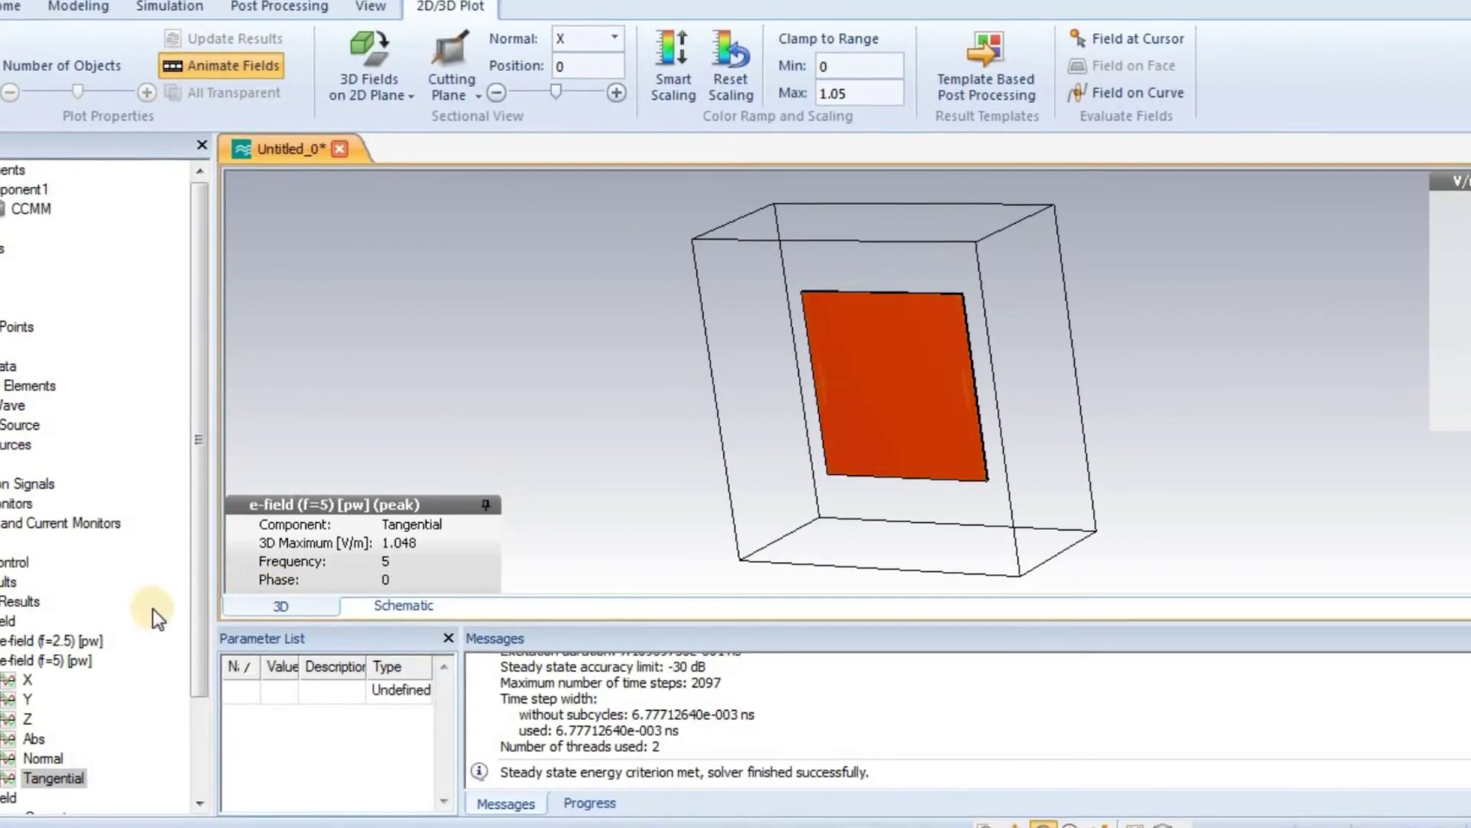
Display the animated H-field results at 2.5 GHz and 5 GHz.
{"action": "left_click", "coordinate": [15, 603]}
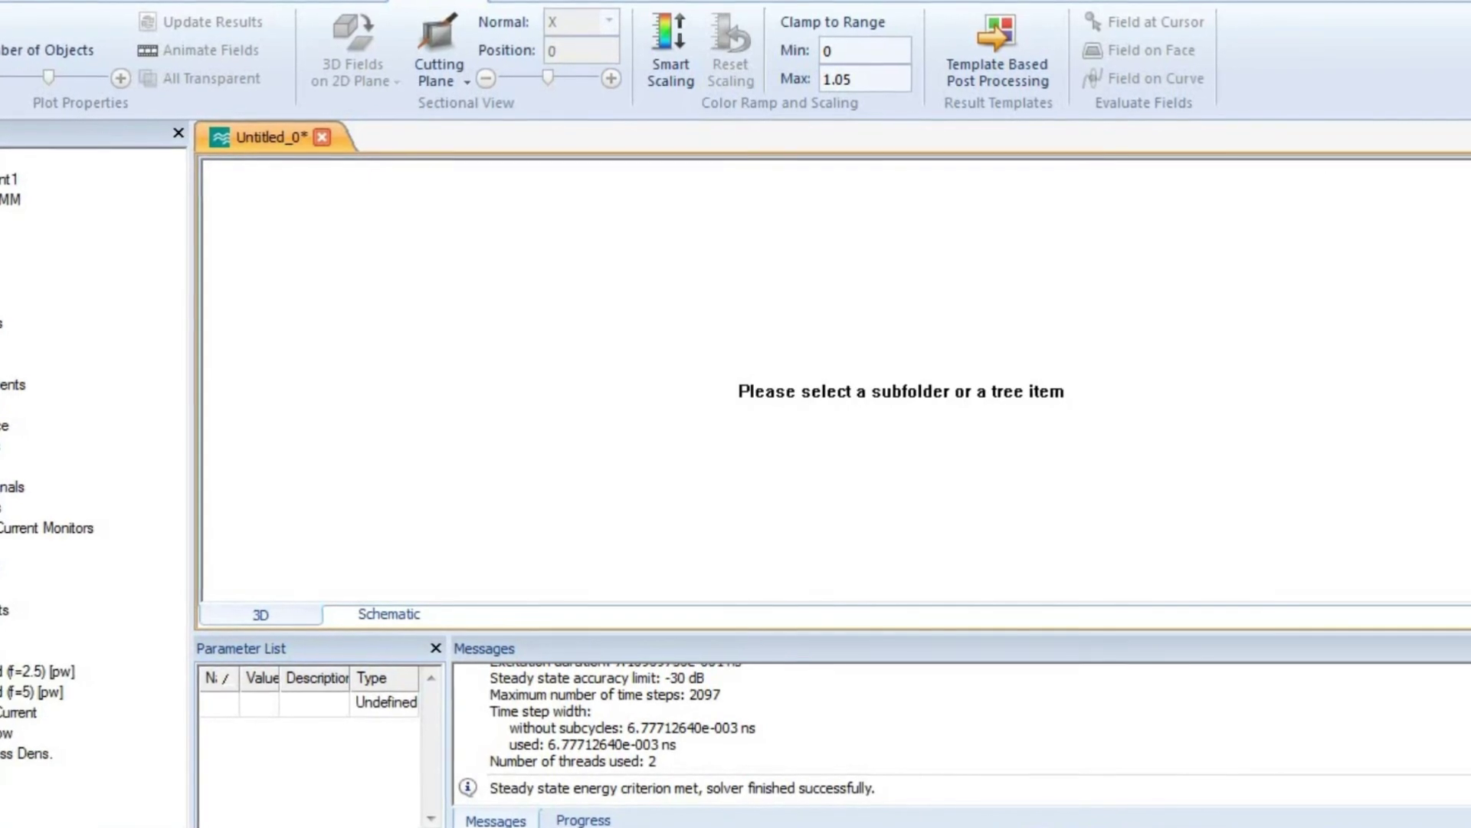
{"action": "left_click", "coordinate": [38, 672]}
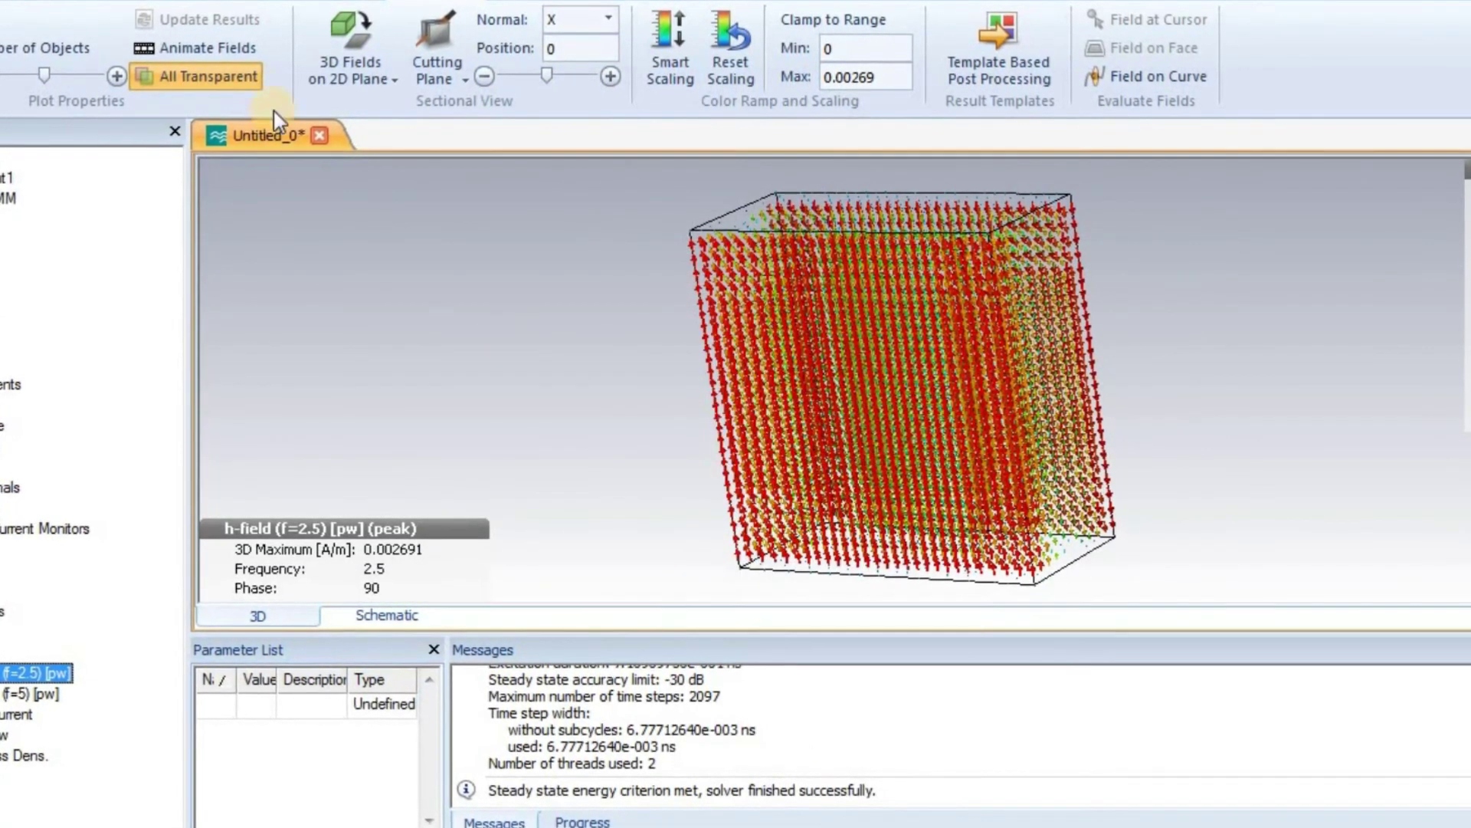
{"action": "left_click", "coordinate": [223, 57]}
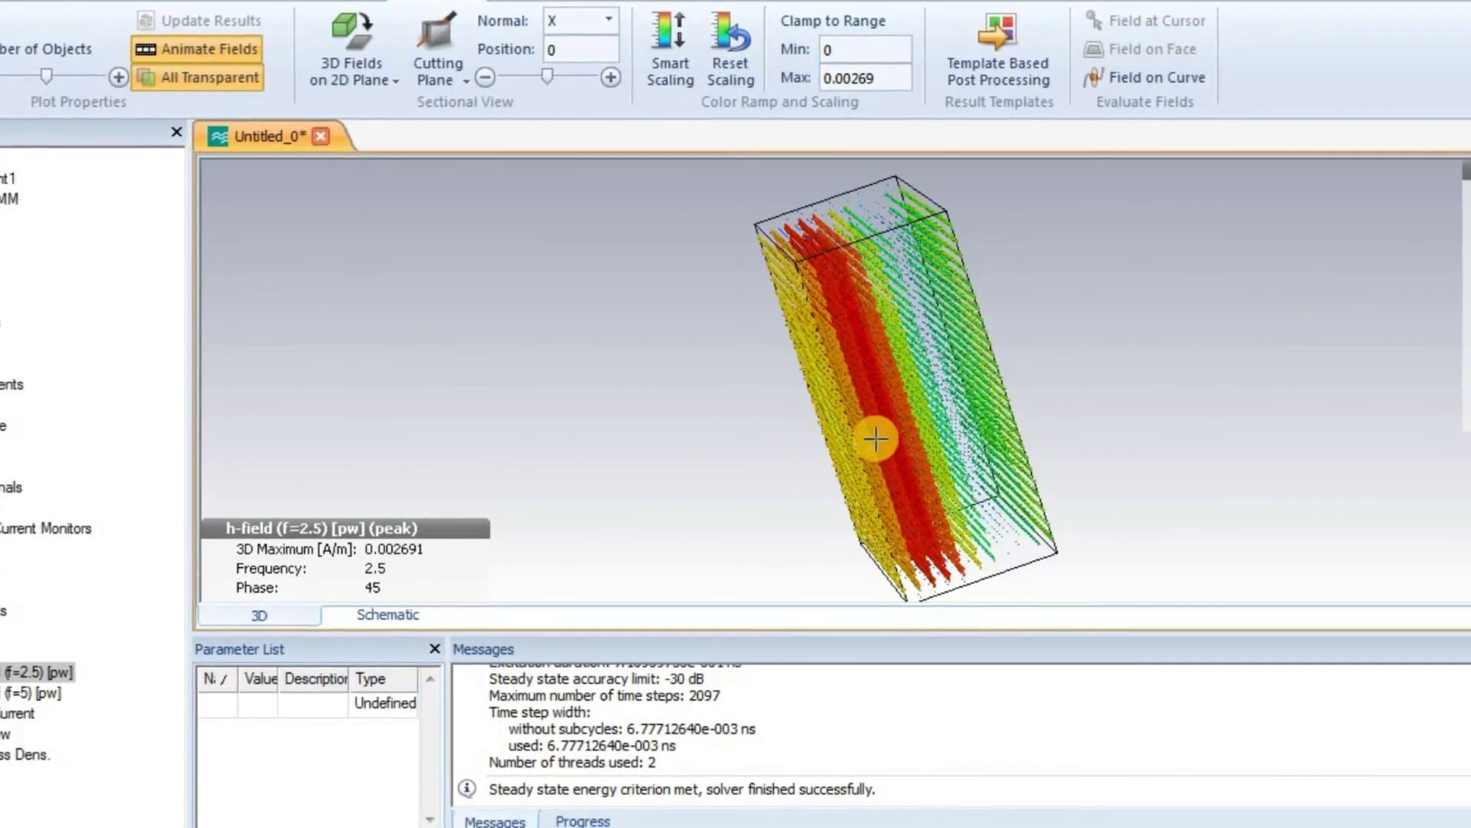
{"action": "left_click", "coordinate": [19, 688]}
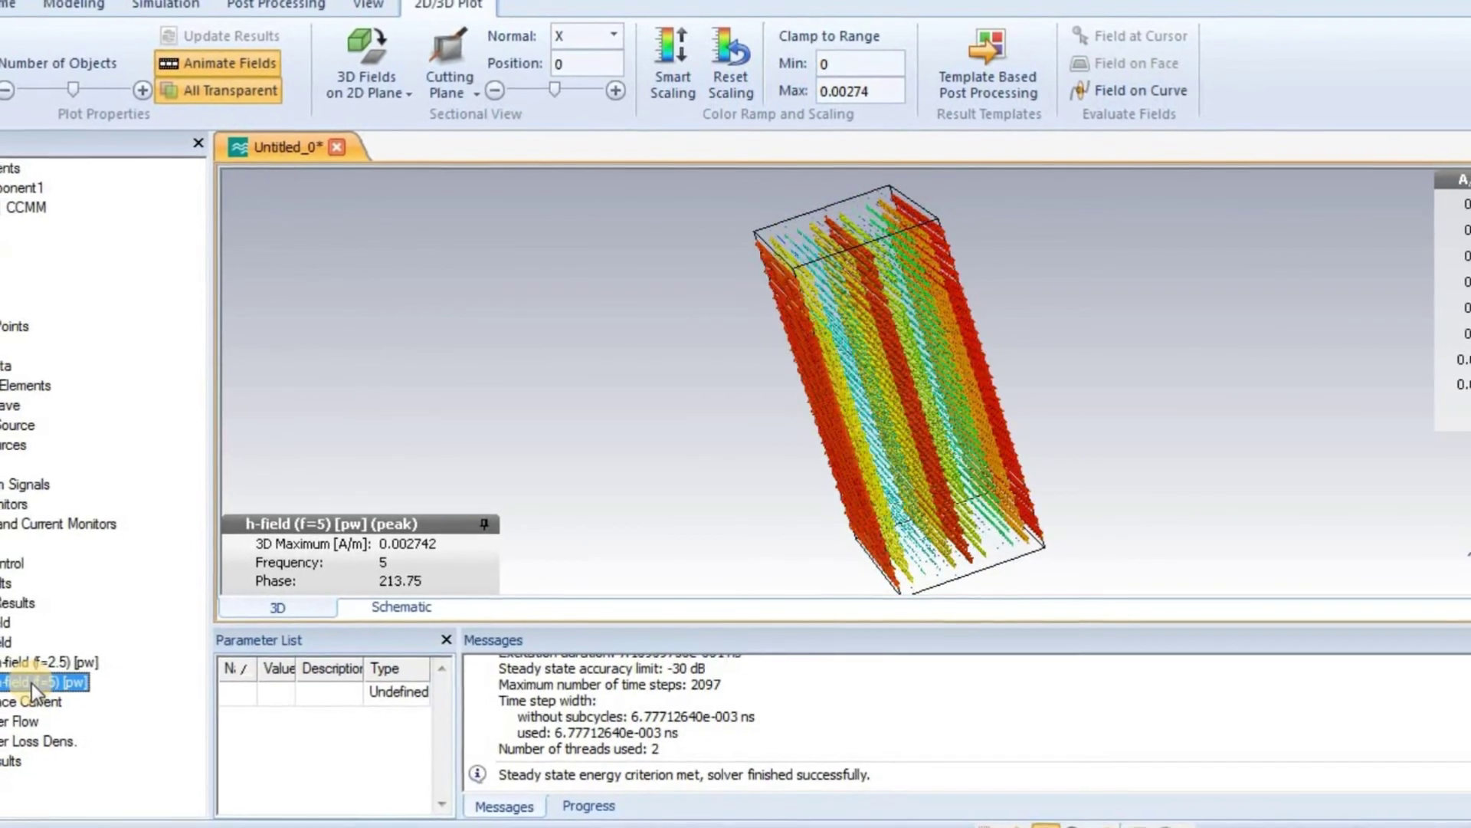